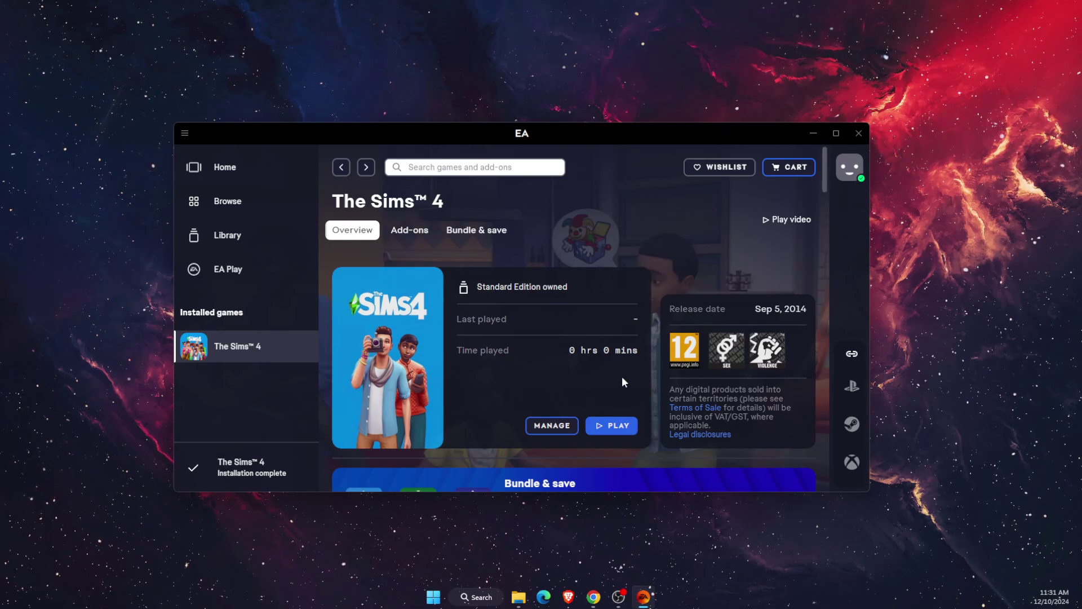
# - Close the EA app, end its leftover EA process in Task Manager, and close Task Manager
pyautogui.click(858, 133)
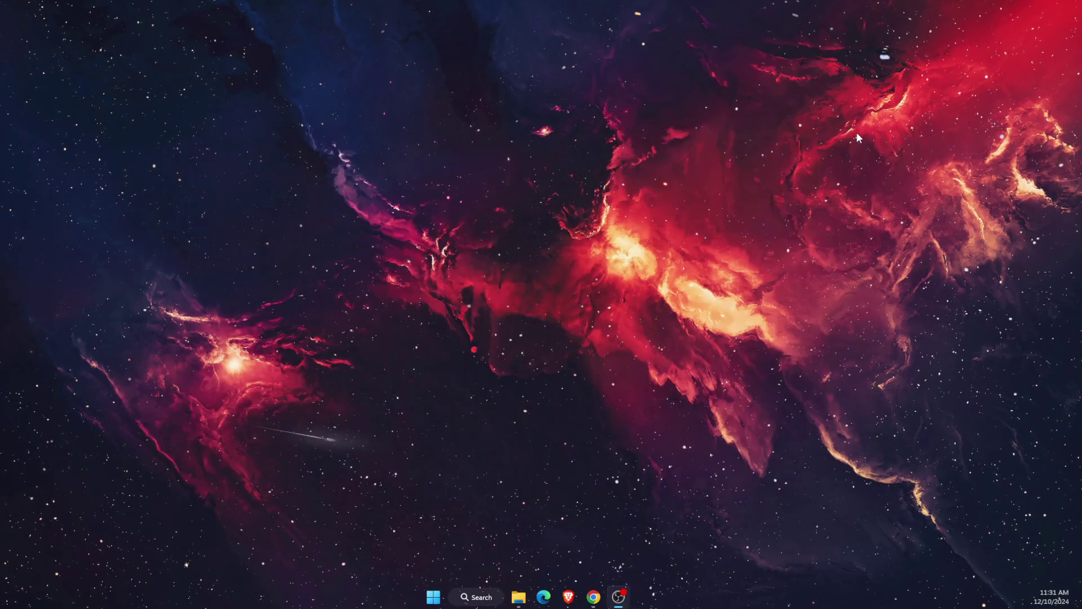
pyautogui.click(481, 597)
pyautogui.write('task')
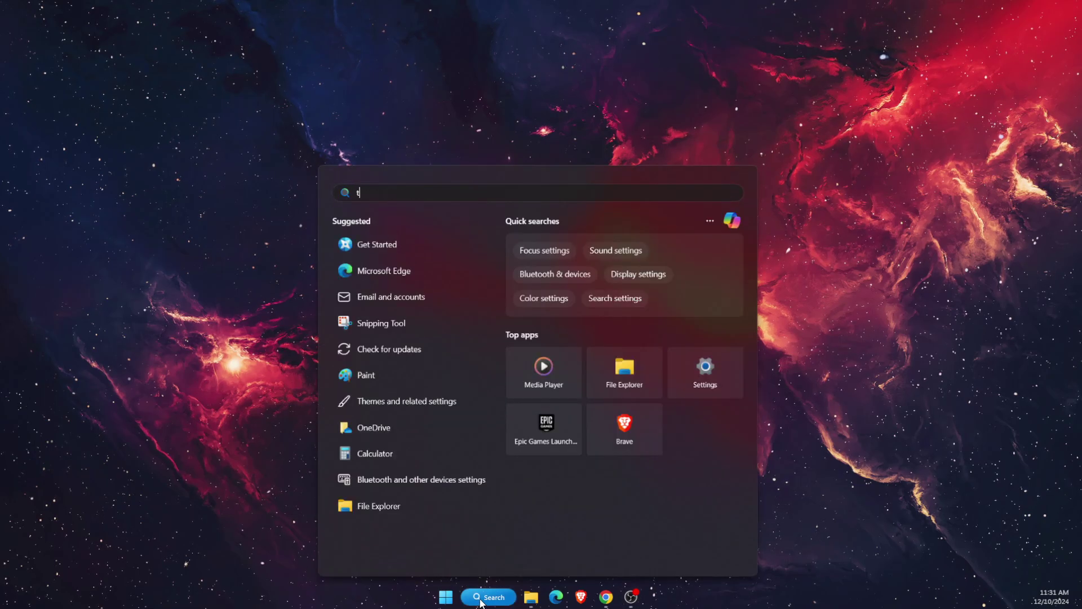
pyautogui.click(481, 601)
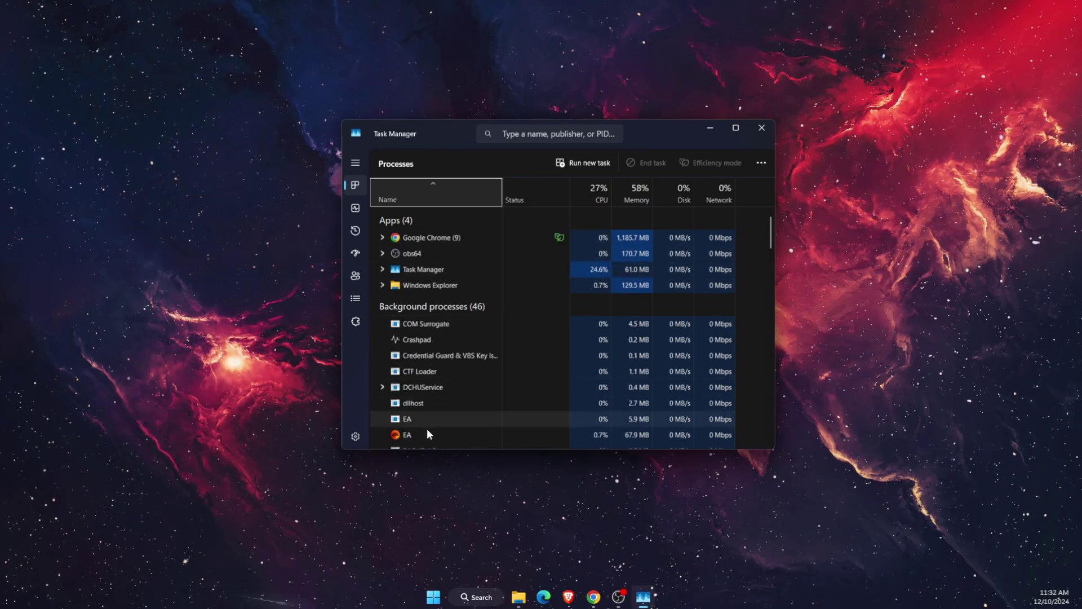
pyautogui.scroll(-2, 450, 332)
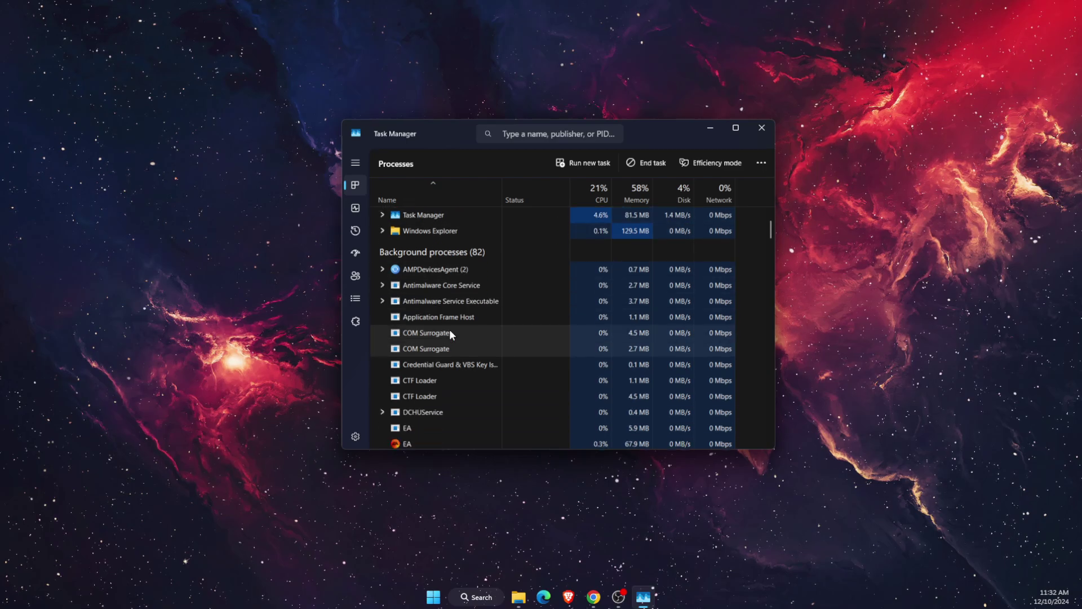
pyautogui.scroll(-2, 450, 333)
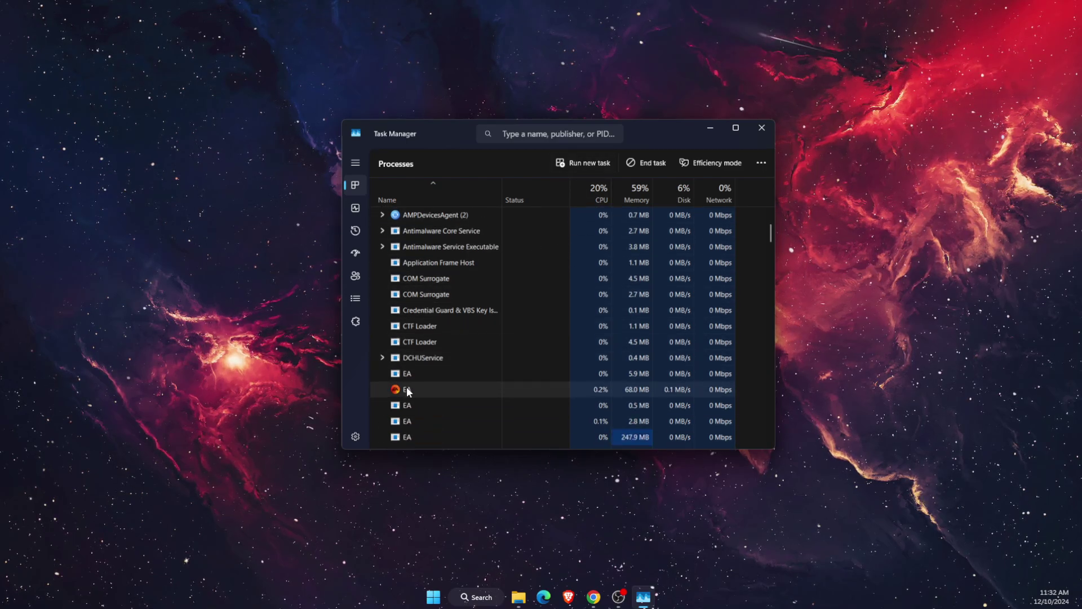
pyautogui.rightClick(408, 391)
pyautogui.click(432, 394)
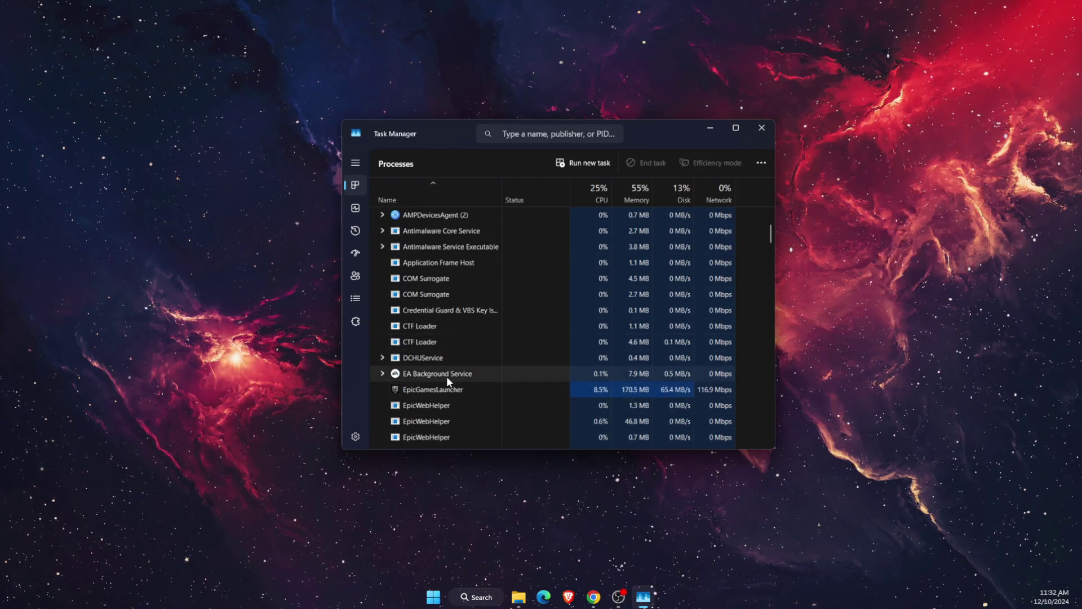
pyautogui.click(759, 134)
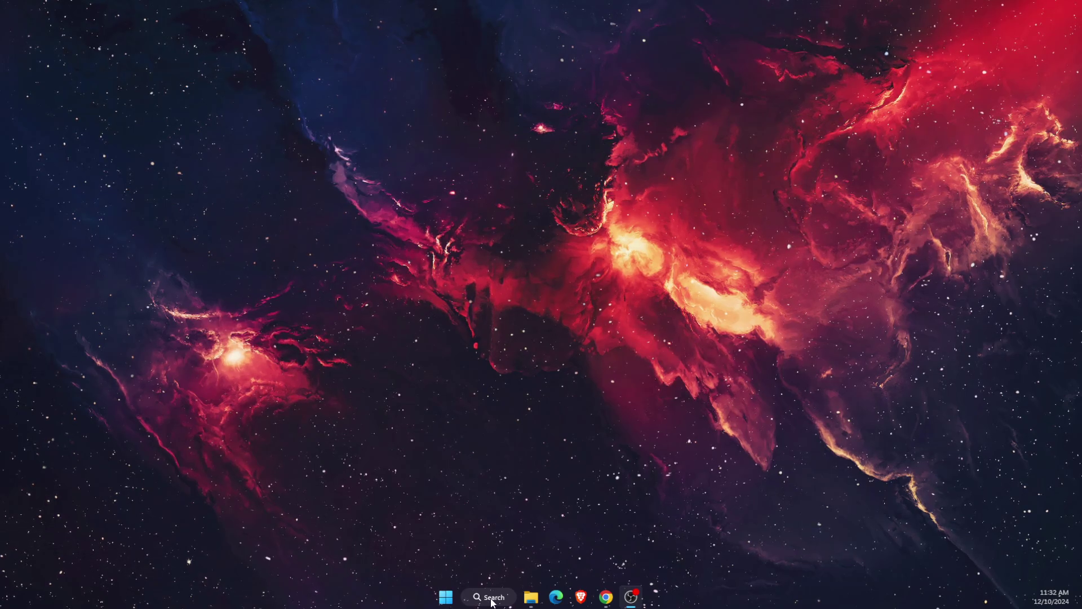
# - Open the %localappdata% folder through the Run dialog
pyautogui.click(491, 601)
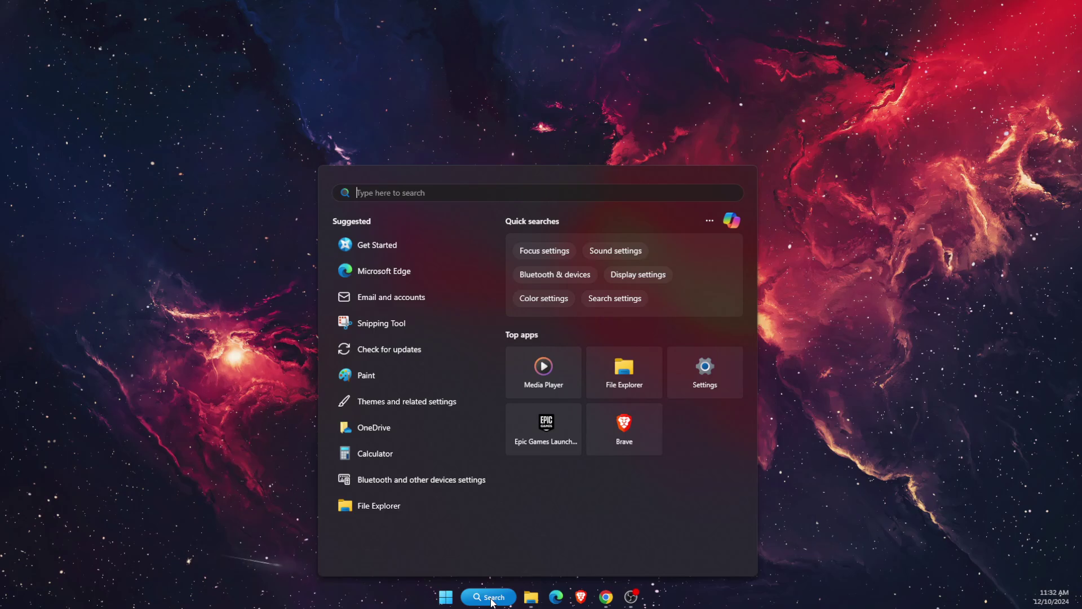
pyautogui.write('run')
pyautogui.press('Return')
pyautogui.write('%temp%')
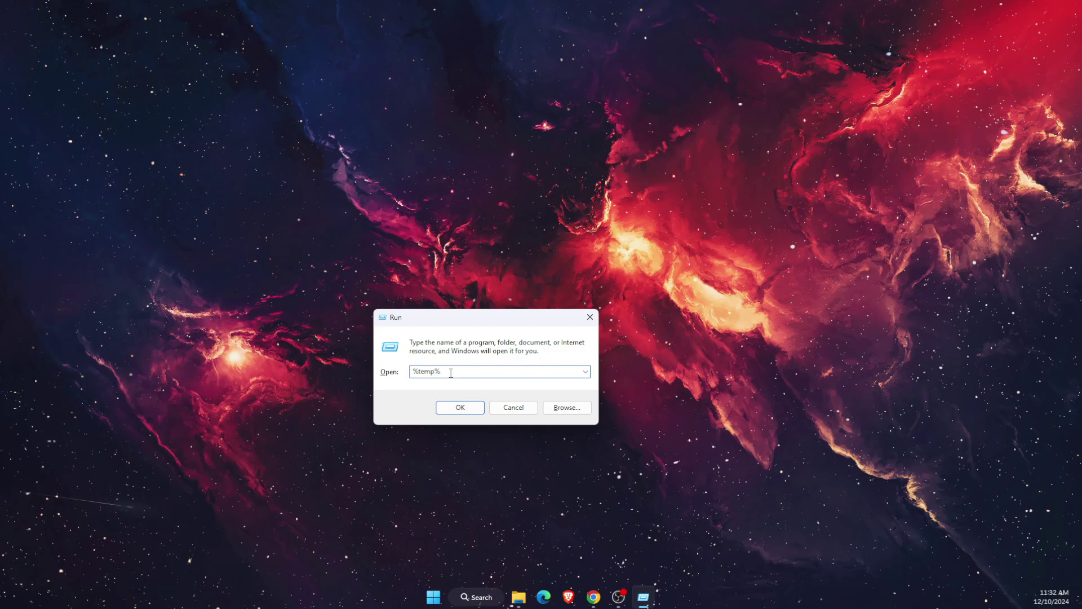
pyautogui.moveTo(450, 373); pyautogui.dragTo(412, 372)
pyautogui.write('%localappdat')
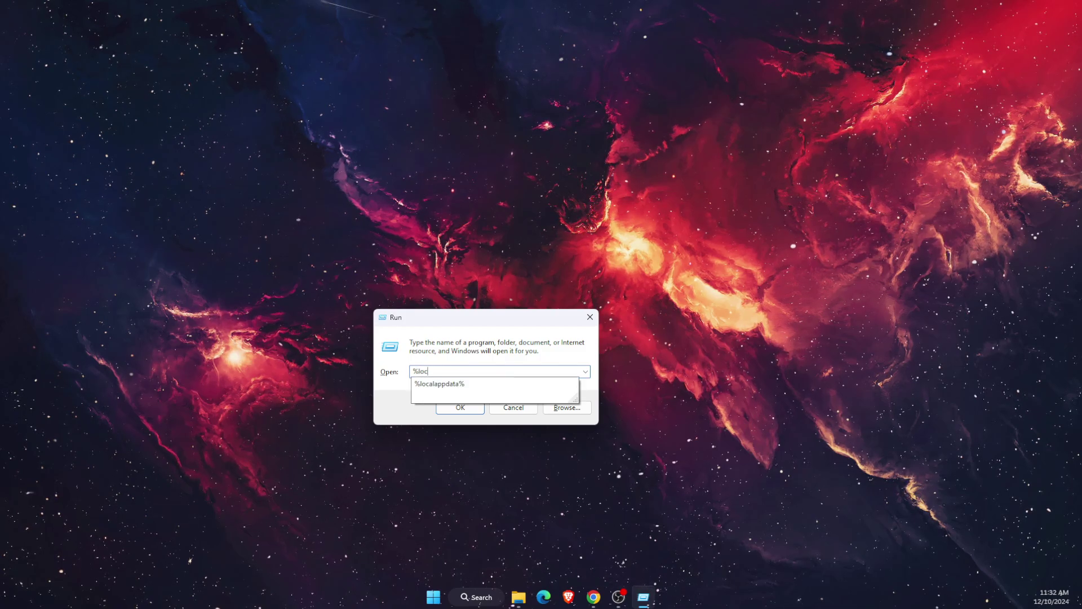
pyautogui.click(445, 384)
pyautogui.click(473, 403)
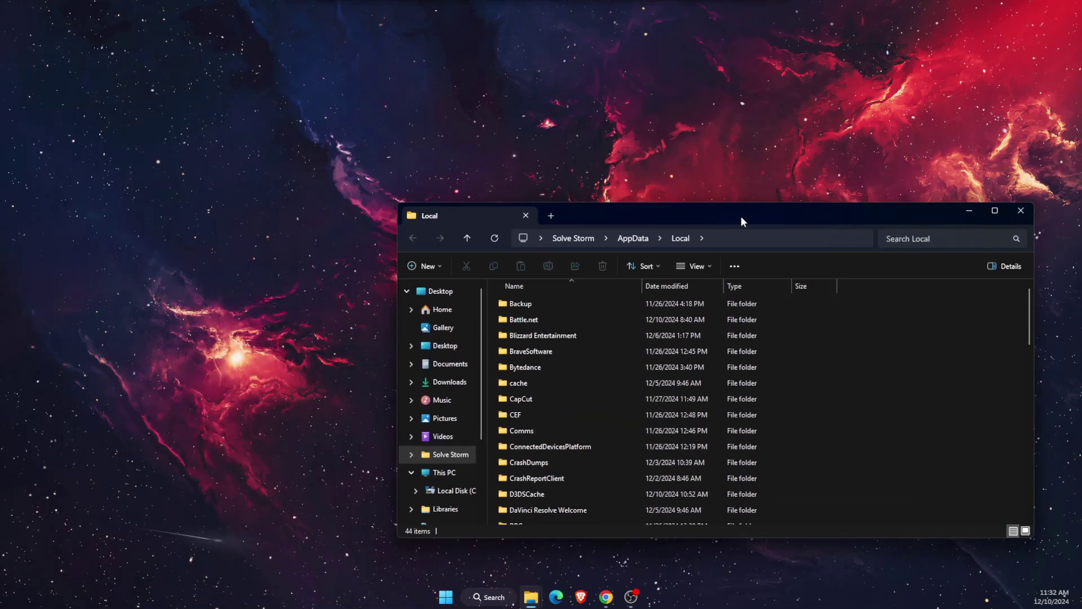
# - Delete the EADesktop and Electronic Arts folders from AppData Local, then close the window
pyautogui.moveTo(741, 215); pyautogui.dragTo(590, 162)
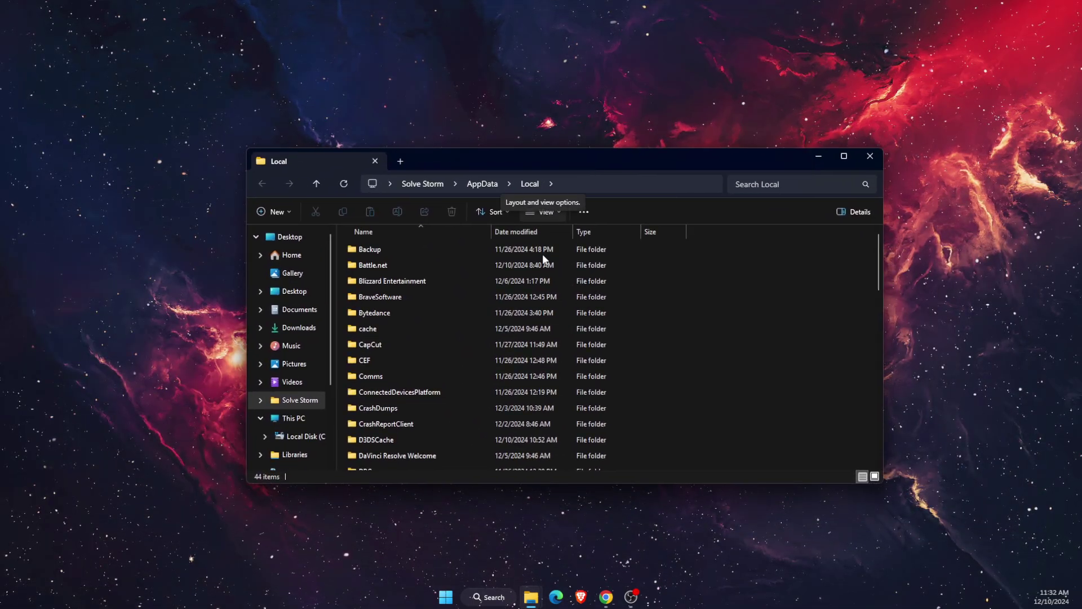
pyautogui.scroll(-4, 438, 346)
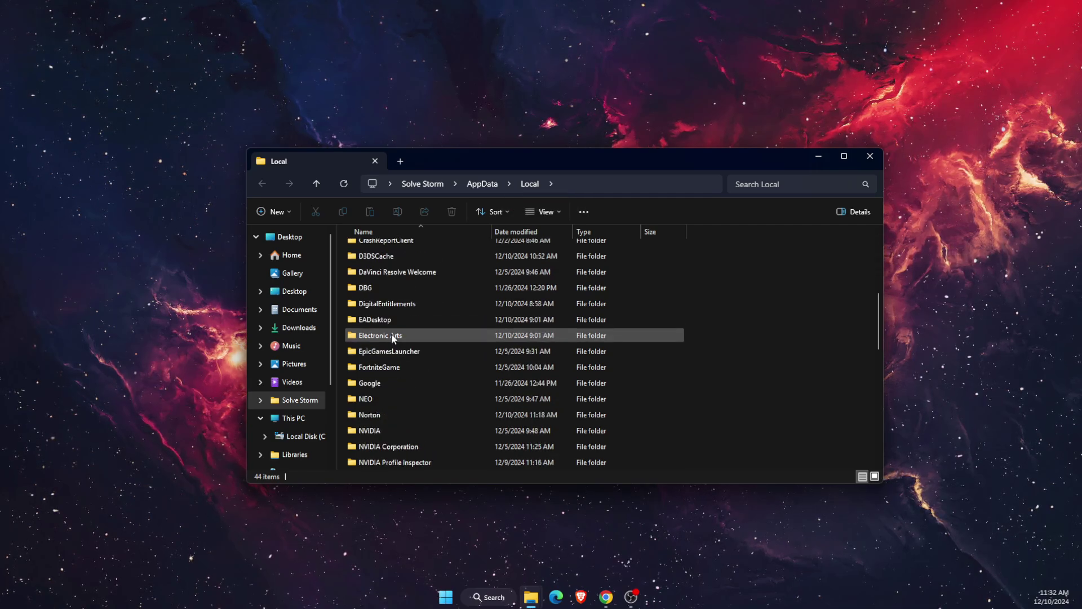
pyautogui.click(388, 335)
pyautogui.click(395, 320)
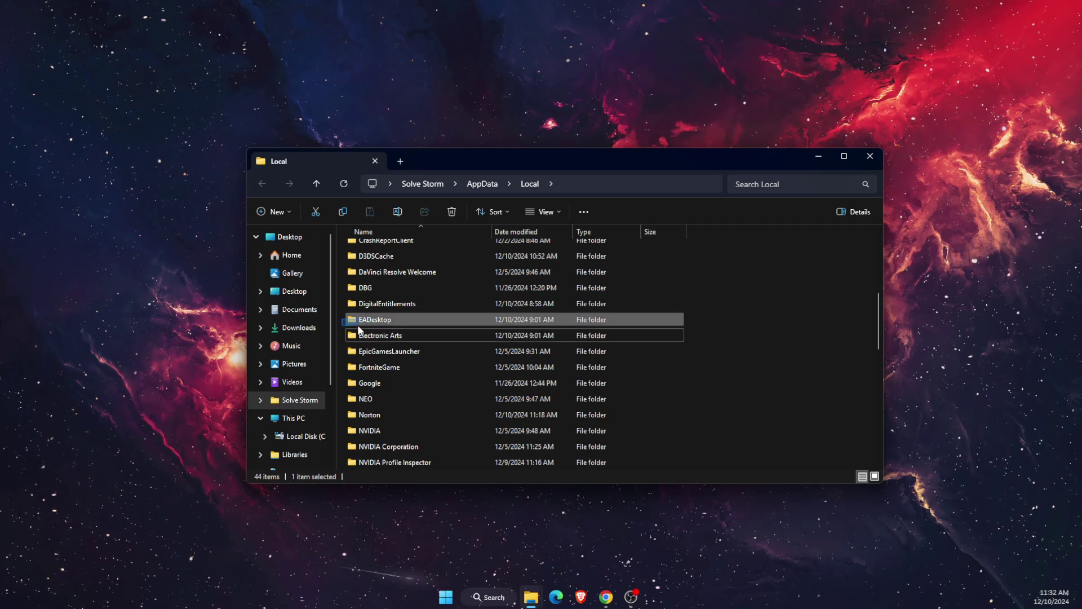
pyautogui.keyDown('ctrl'); pyautogui.click(397, 332); pyautogui.keyUp('ctrl')
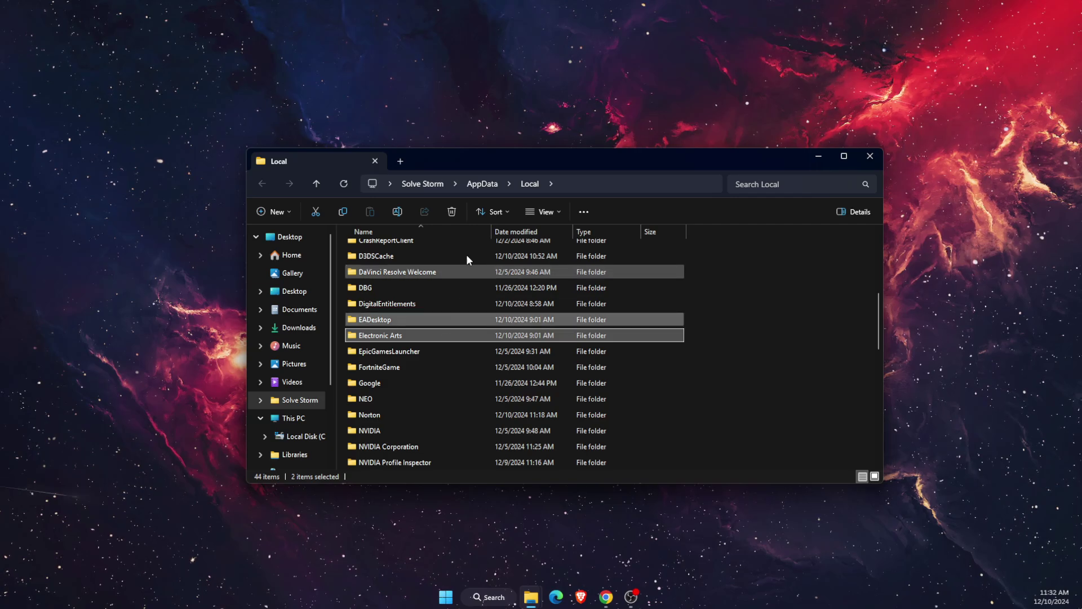
pyautogui.press('Delete')
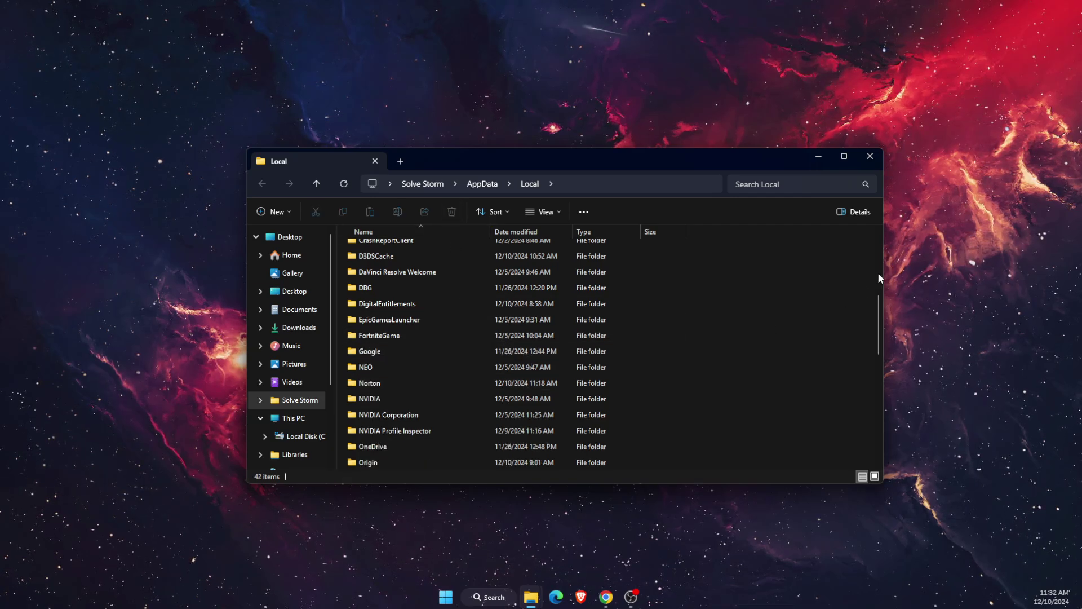
pyautogui.click(870, 156)
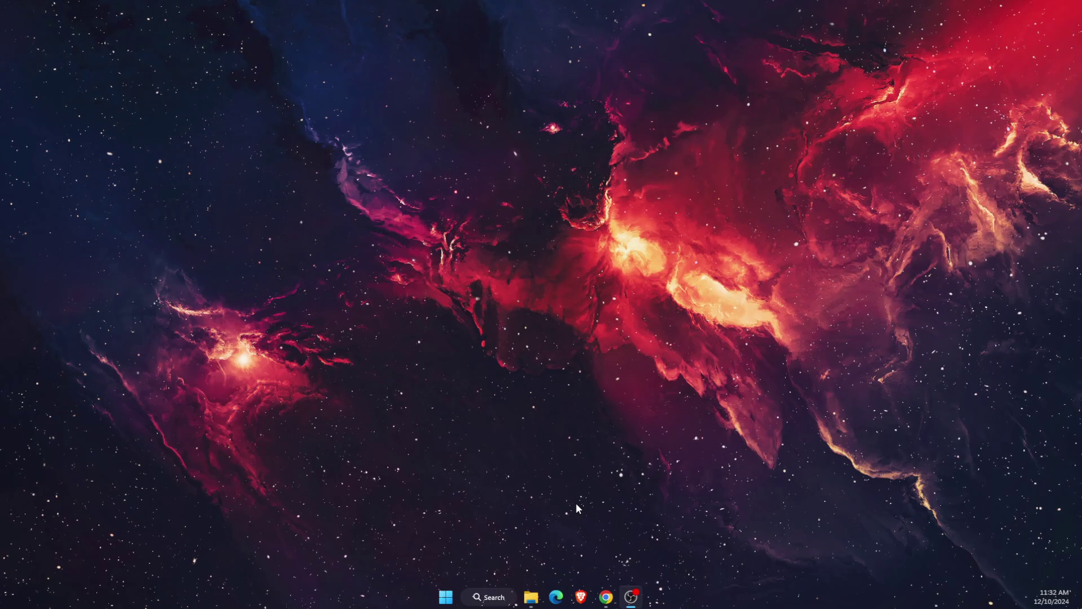
# - Set the EA app shortcut to run as administrator in its Compatibility properties
pyautogui.click(492, 599)
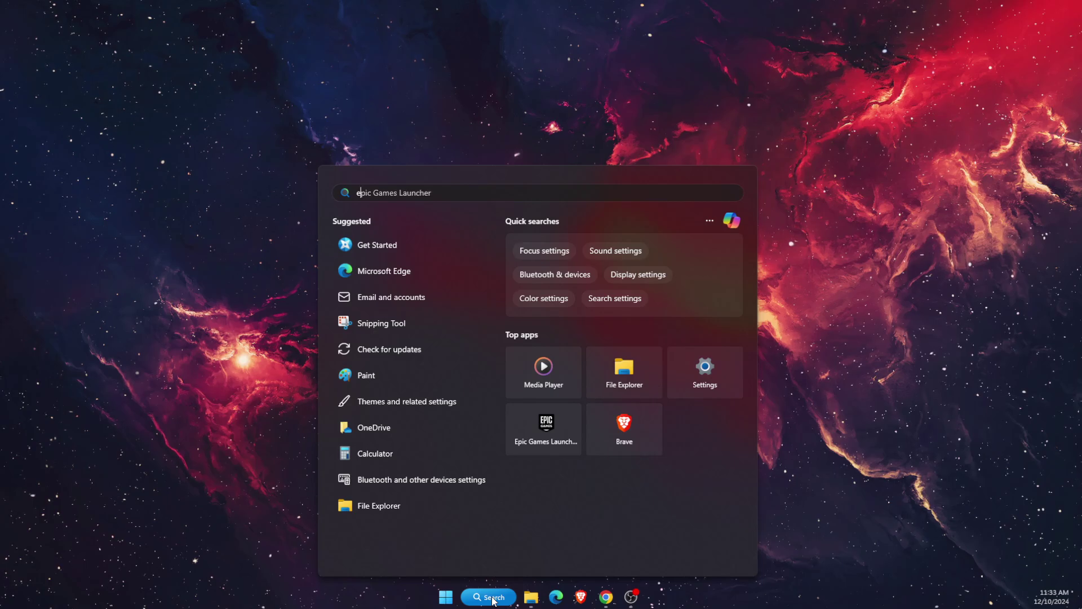
pyautogui.write('ea')
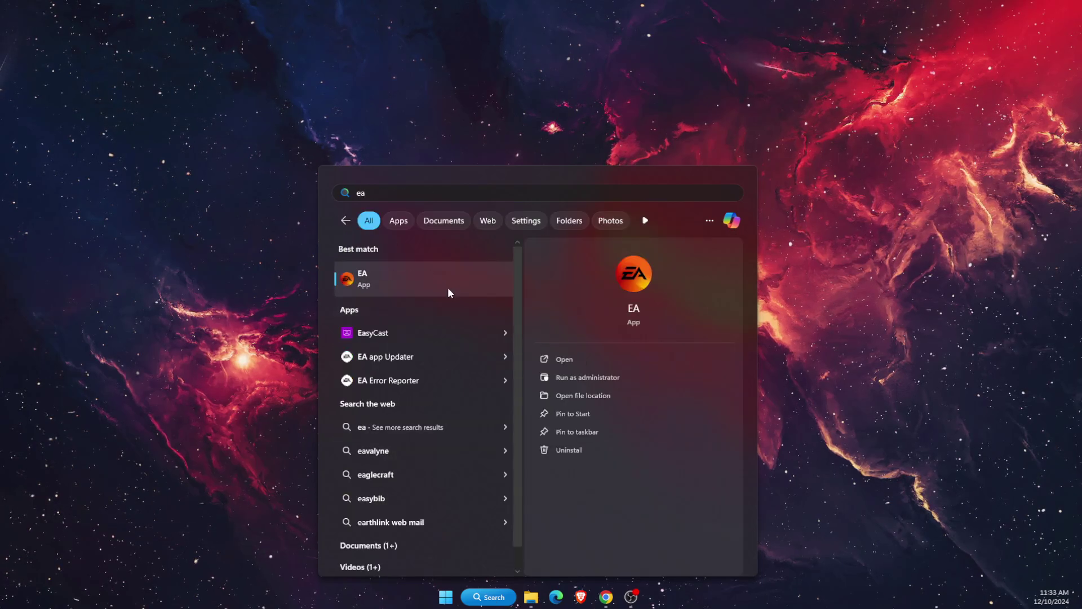
pyautogui.rightClick(449, 274)
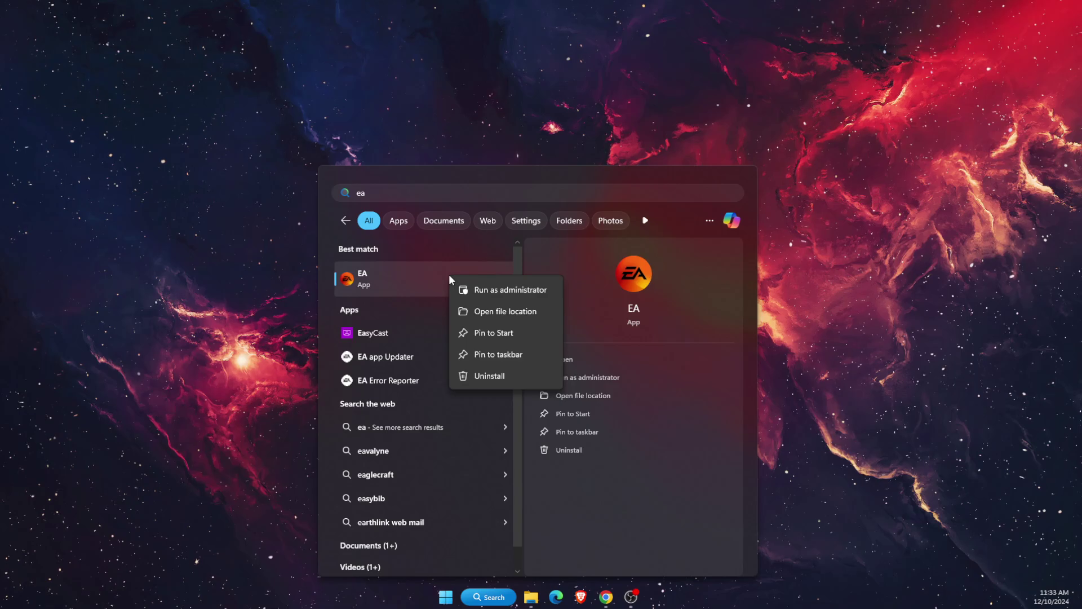
pyautogui.click(487, 310)
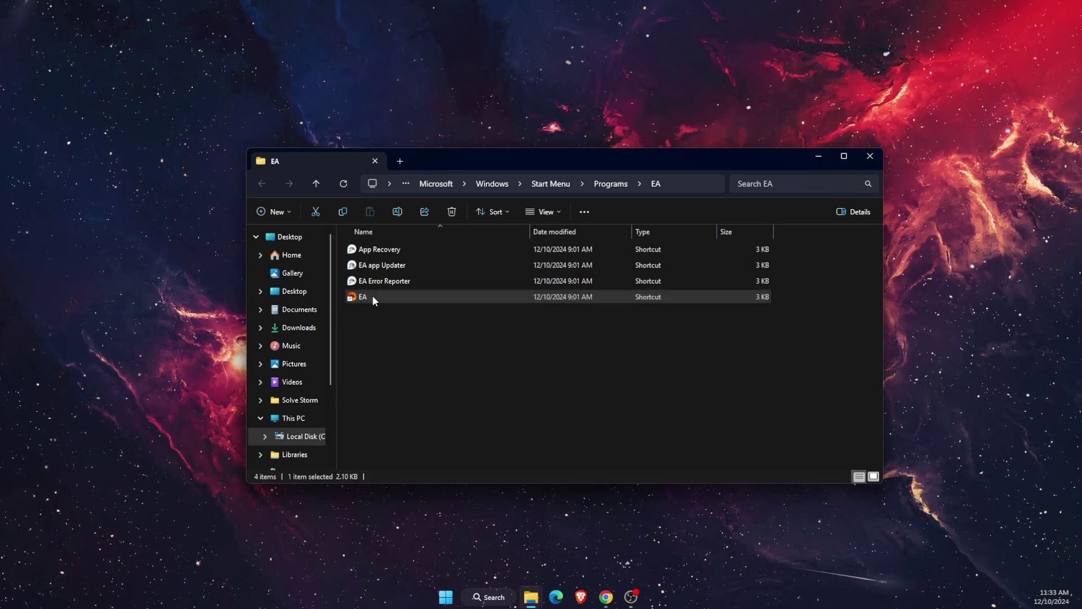
pyautogui.rightClick(373, 297)
pyautogui.click(414, 221)
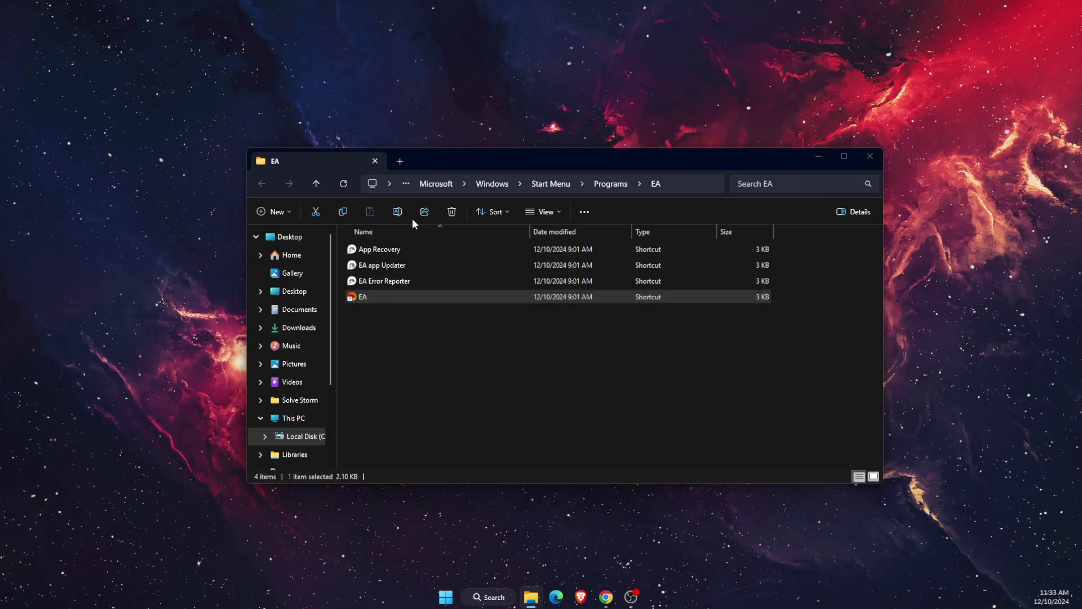
pyautogui.moveTo(230, 248); pyautogui.dragTo(550, 194)
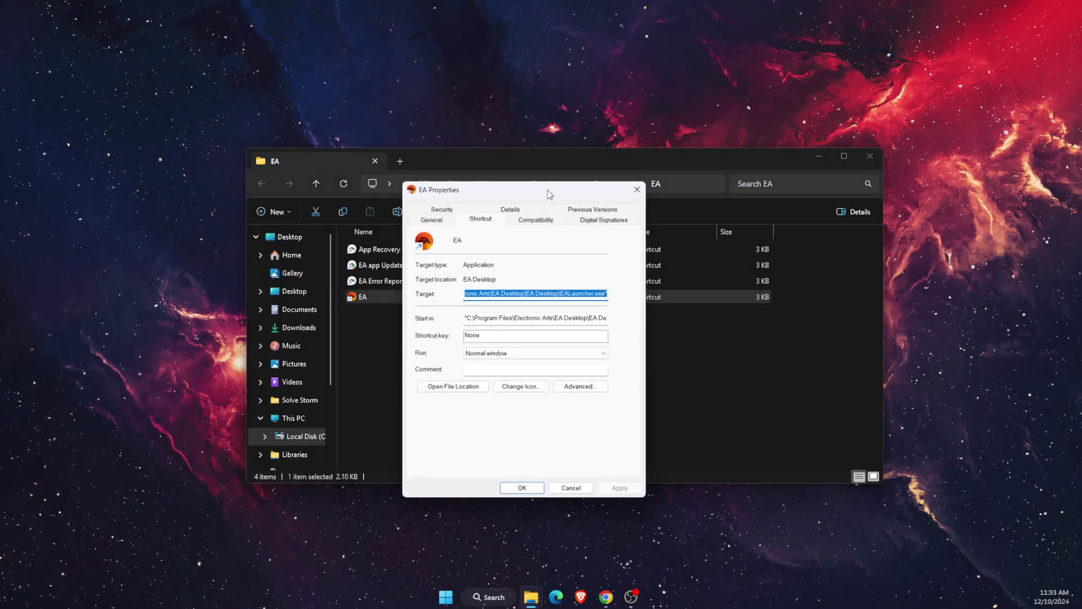
pyautogui.click(527, 221)
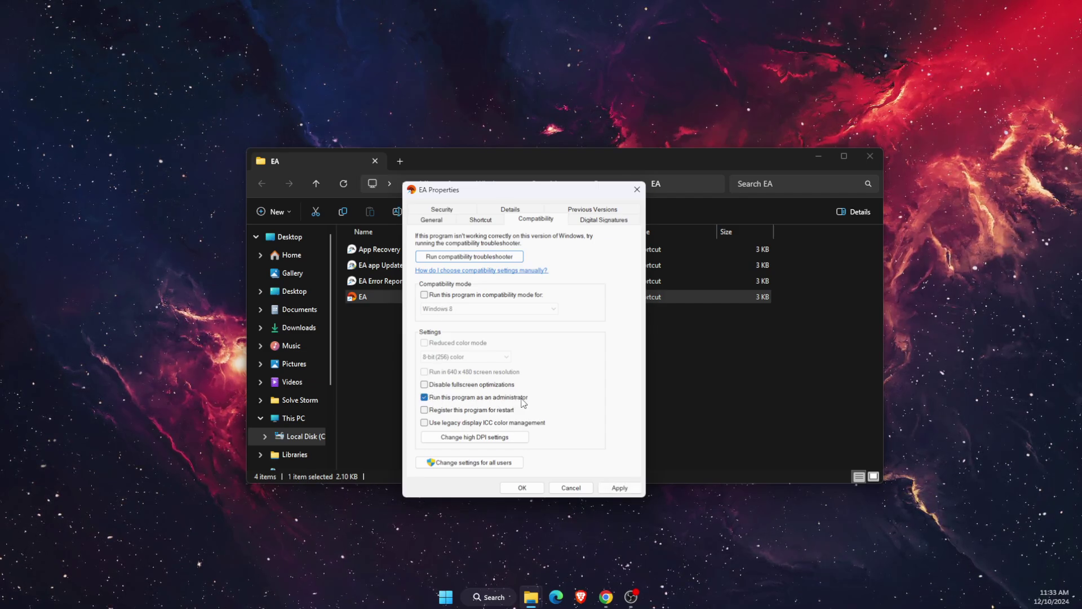
pyautogui.click(522, 488)
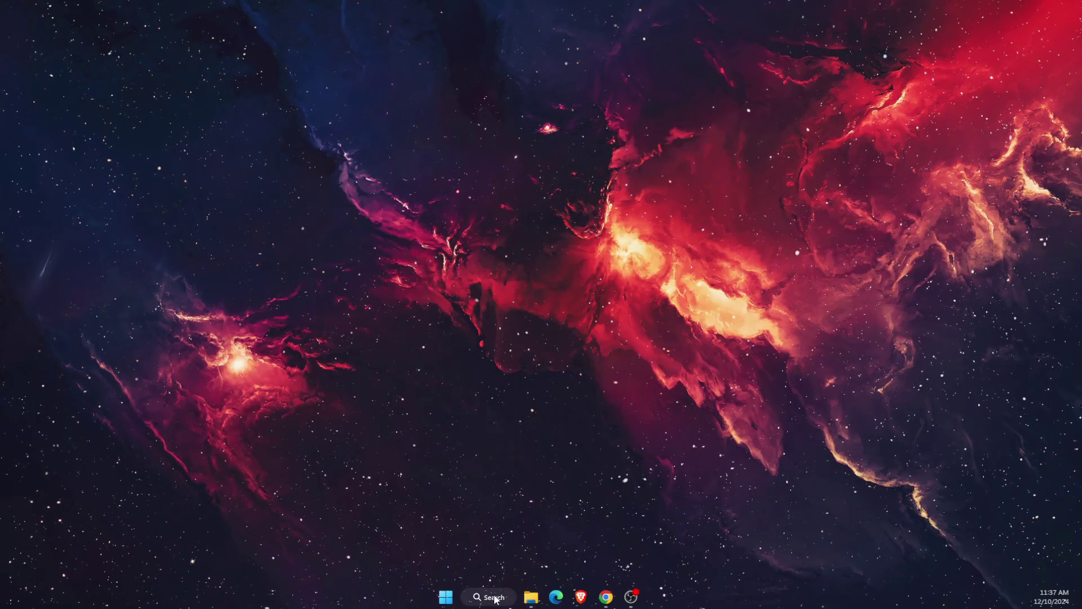
# - Open the EA Desktop program folder containing EALauncher, then minimize it
pyautogui.click(496, 599)
pyautogui.write('a')
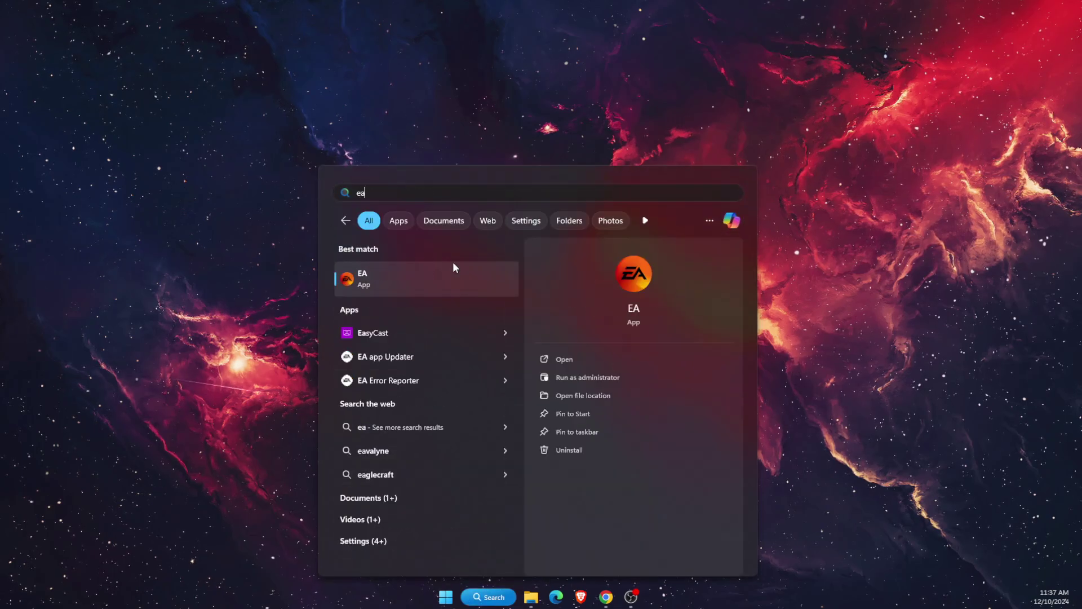
pyautogui.rightClick(453, 271)
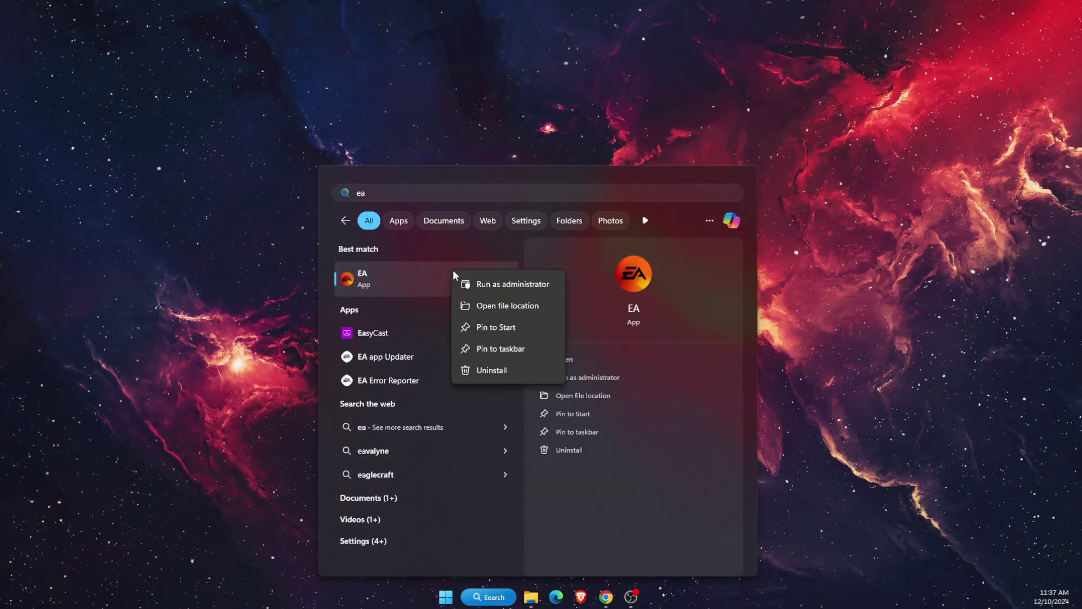
pyautogui.click(505, 307)
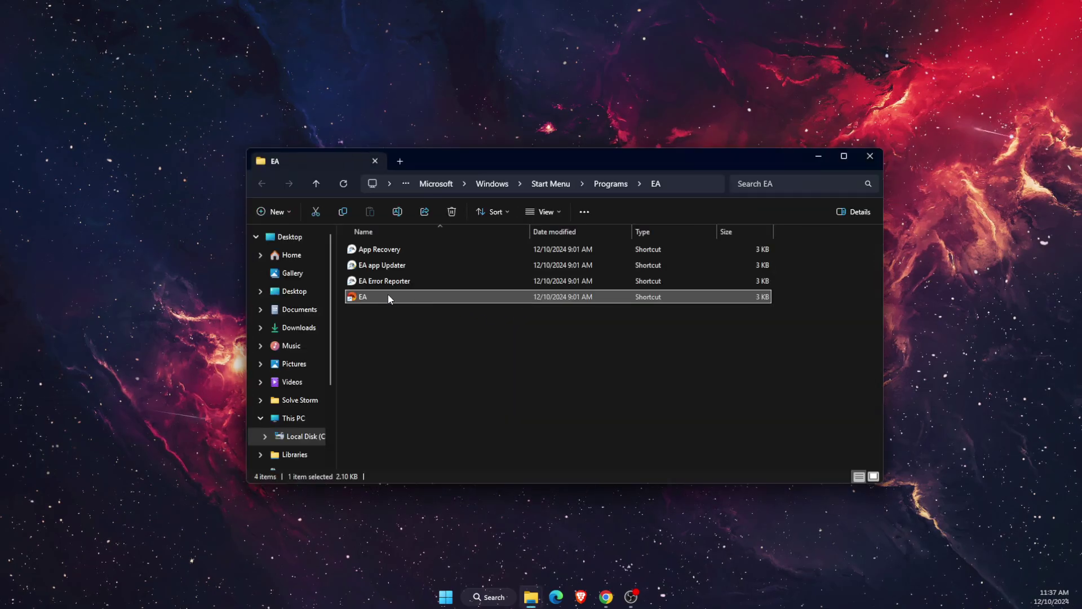
pyautogui.rightClick(391, 297)
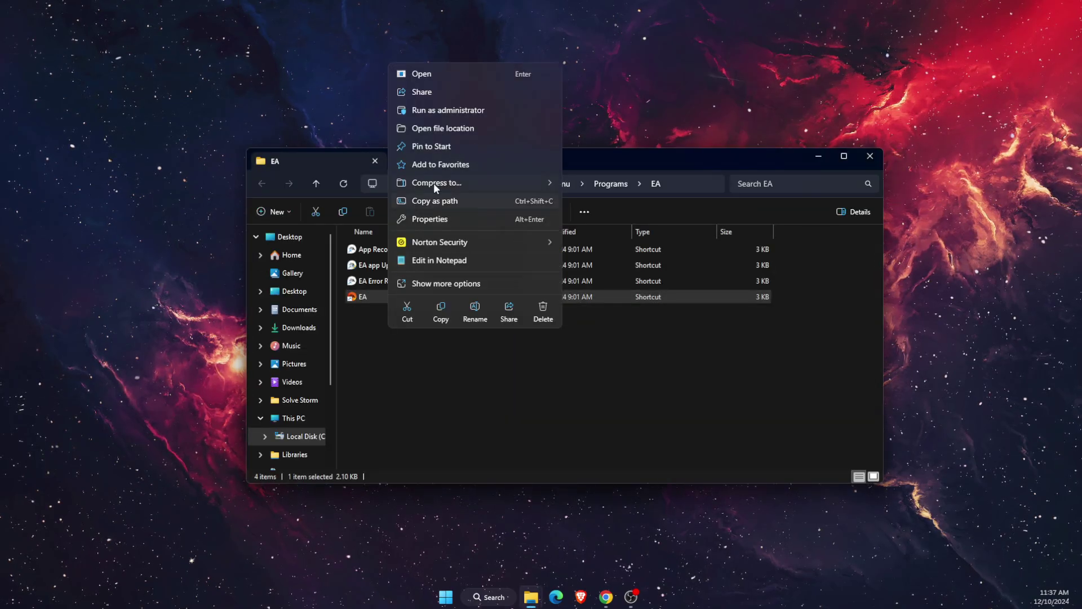
pyautogui.click(424, 129)
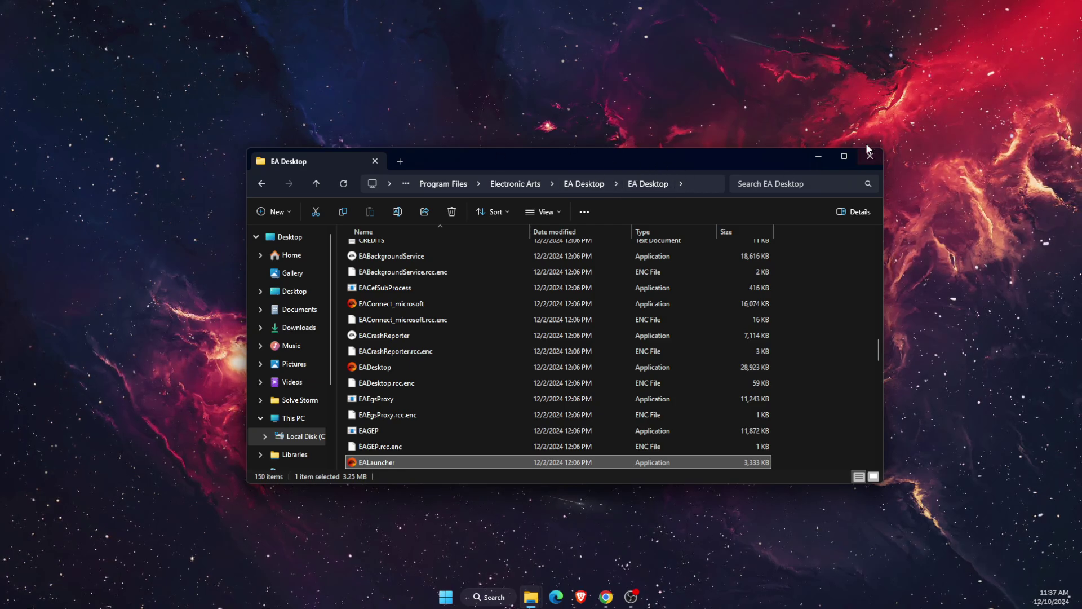
pyautogui.click(821, 153)
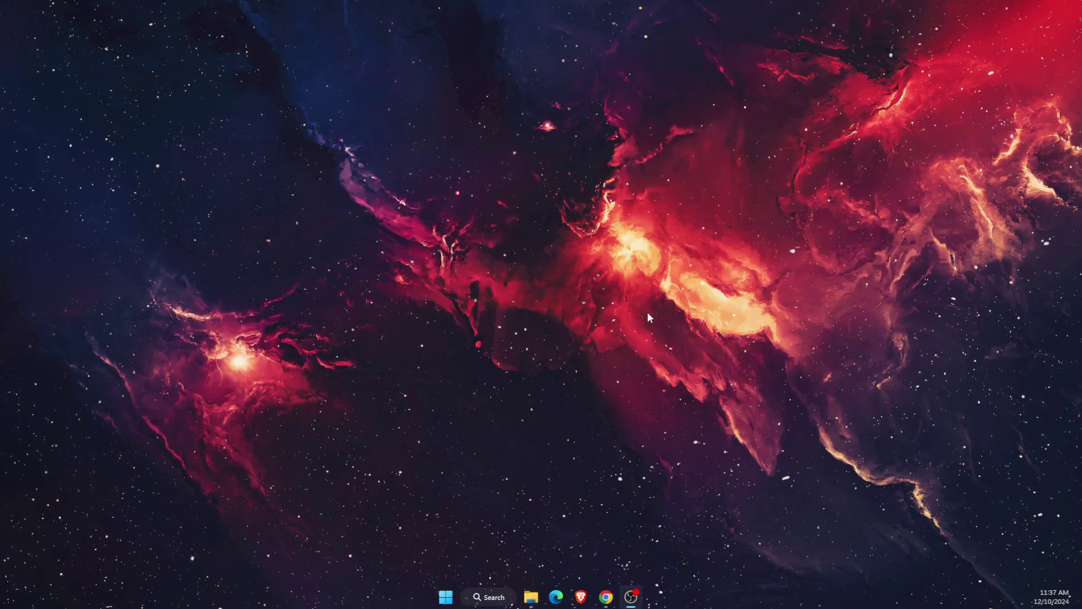
# - Open Windows Security's Virus & threat protection settings and scroll down to Exclusions
pyautogui.click(496, 597)
pyautogui.write('viru')
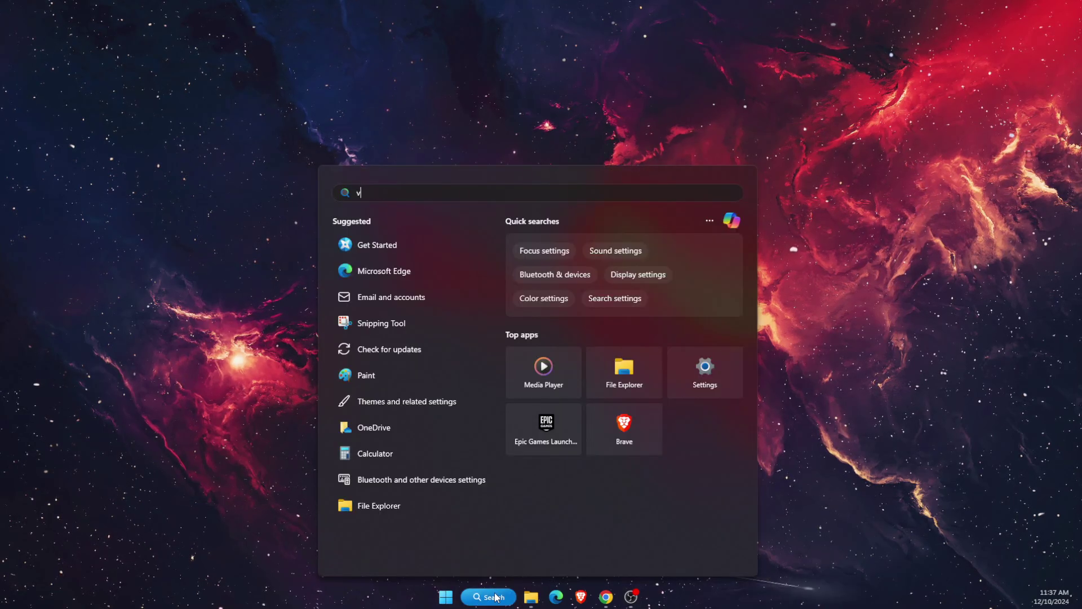
pyautogui.click(399, 277)
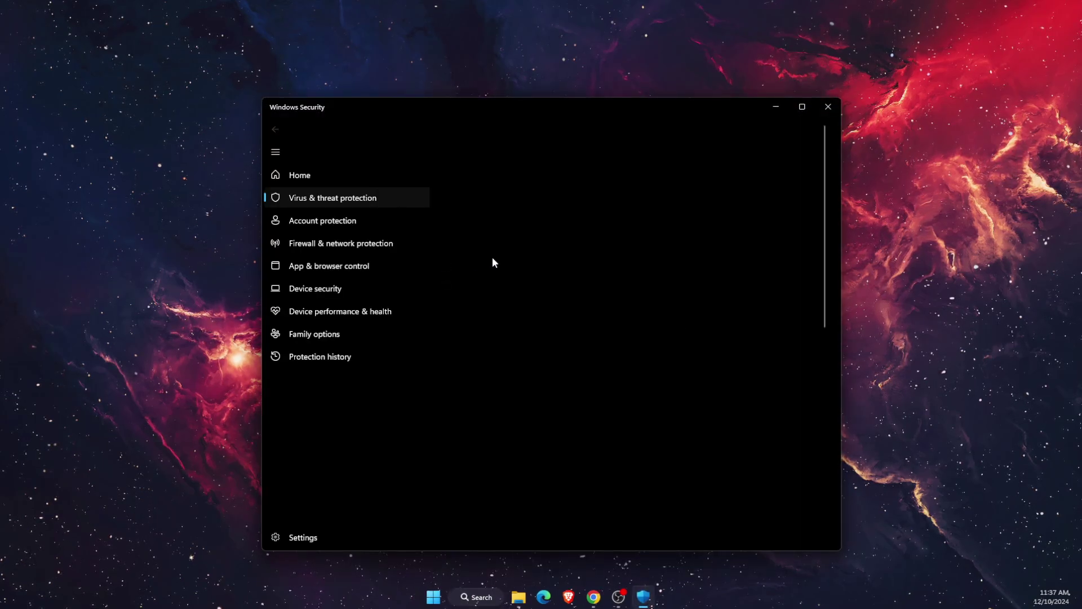
pyautogui.scroll(-3, 580, 335)
pyautogui.scroll(-4, 581, 336)
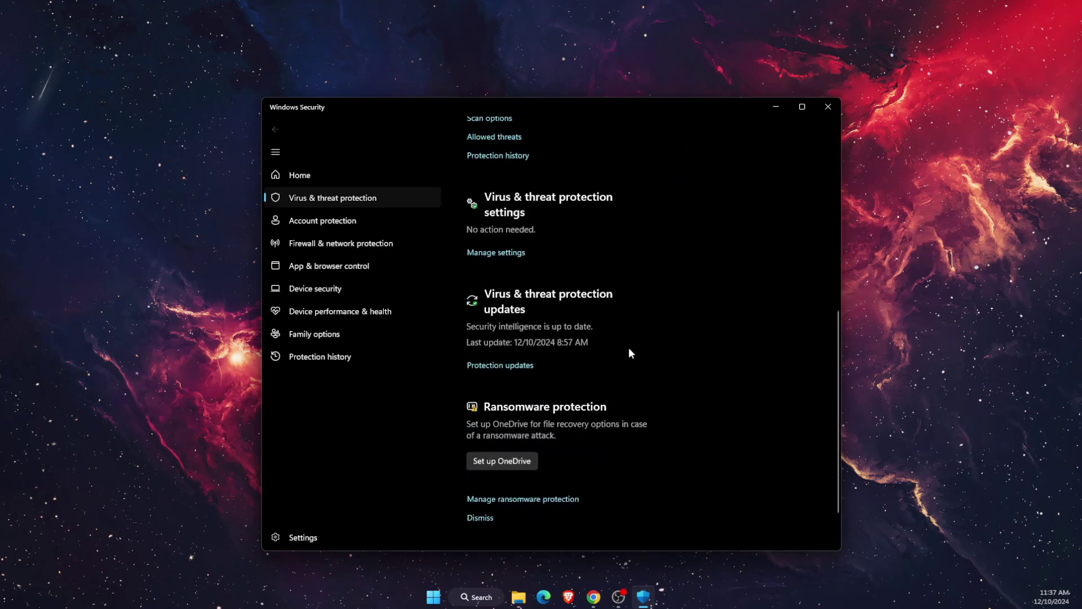
pyautogui.scroll(2, 635, 377)
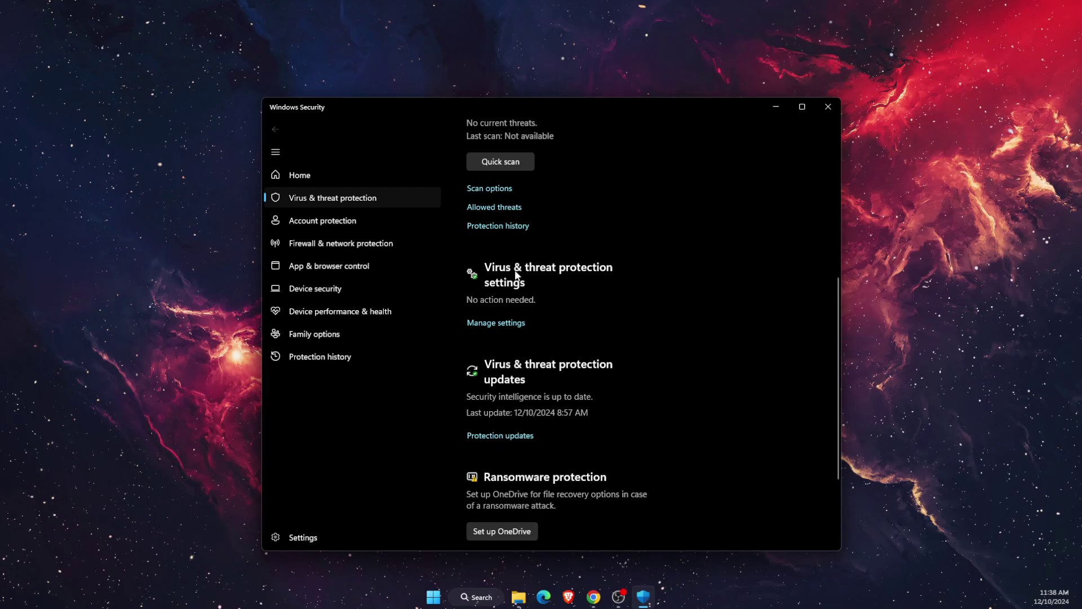
pyautogui.click(508, 324)
pyautogui.scroll(-10, 565, 327)
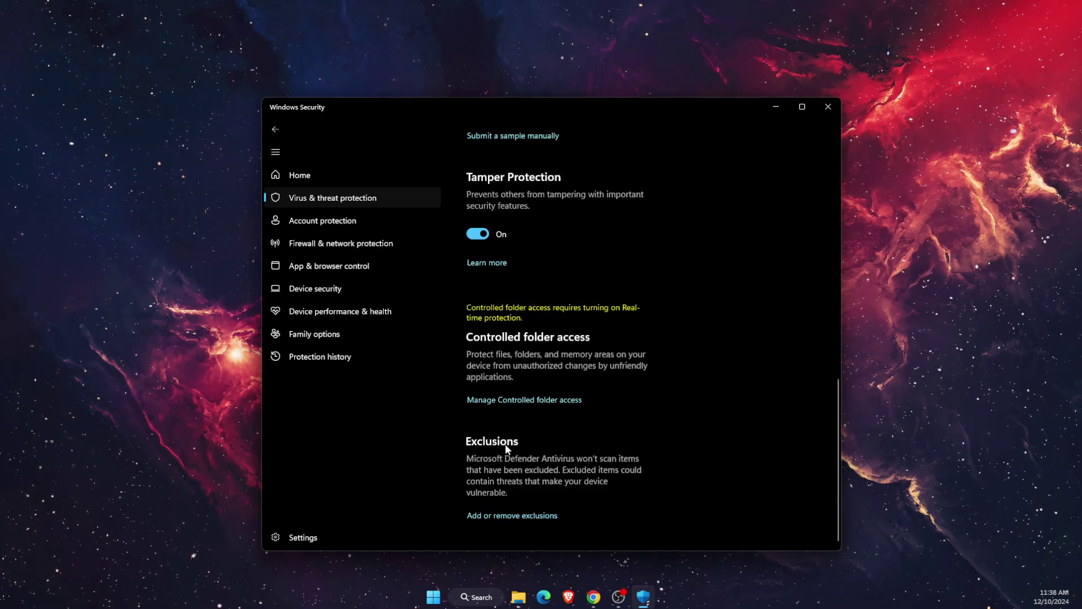
# - Start adding a Defender exclusion and browse to Program Files\Electronic Arts
pyautogui.click(509, 515)
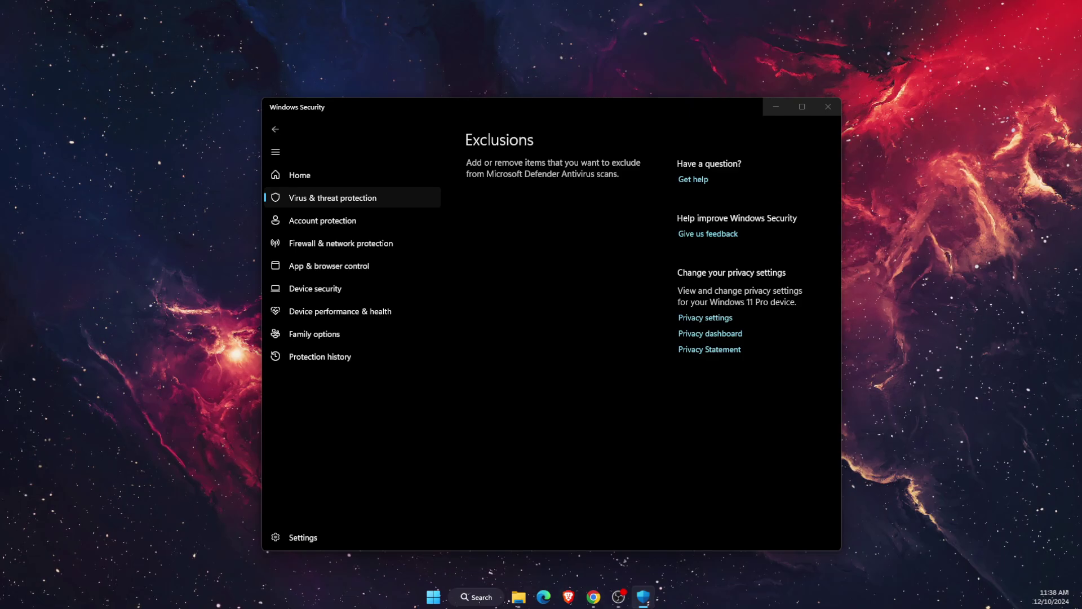
pyautogui.click(495, 233)
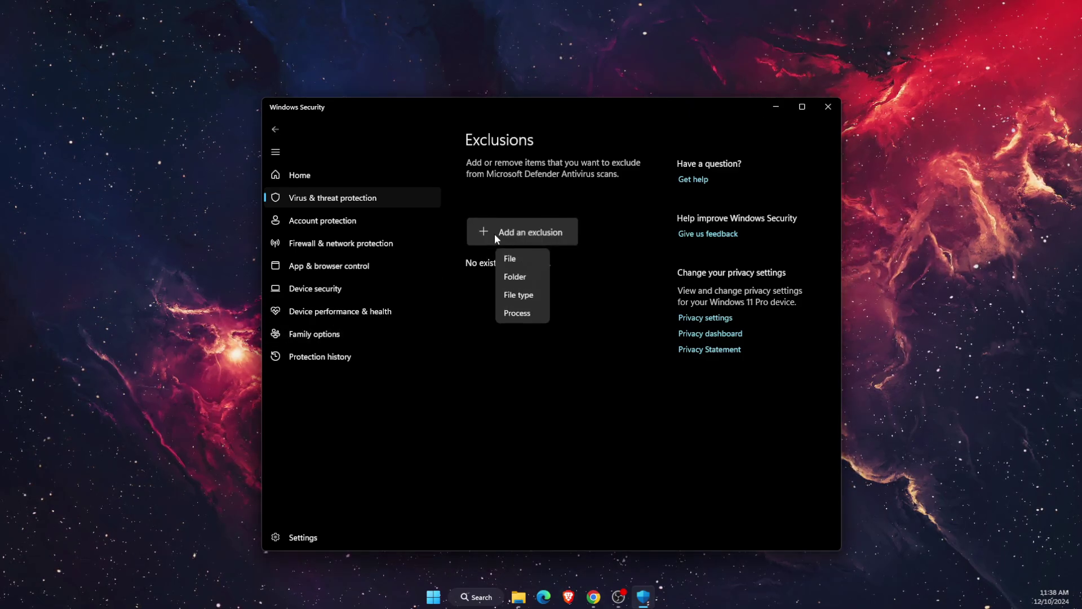
pyautogui.click(519, 279)
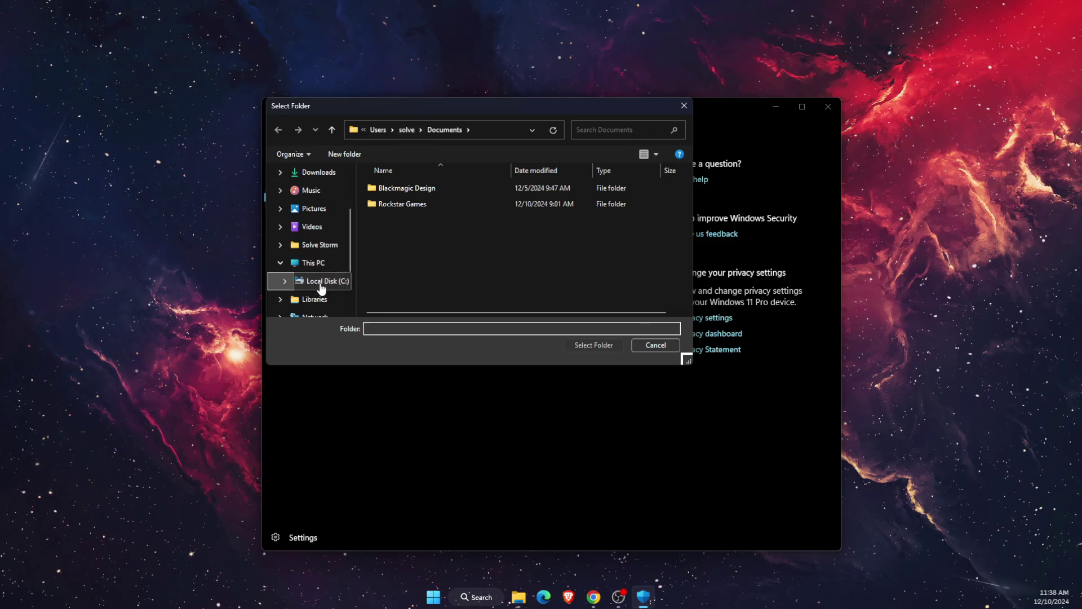
pyautogui.click(321, 282)
pyautogui.doubleClick(425, 206)
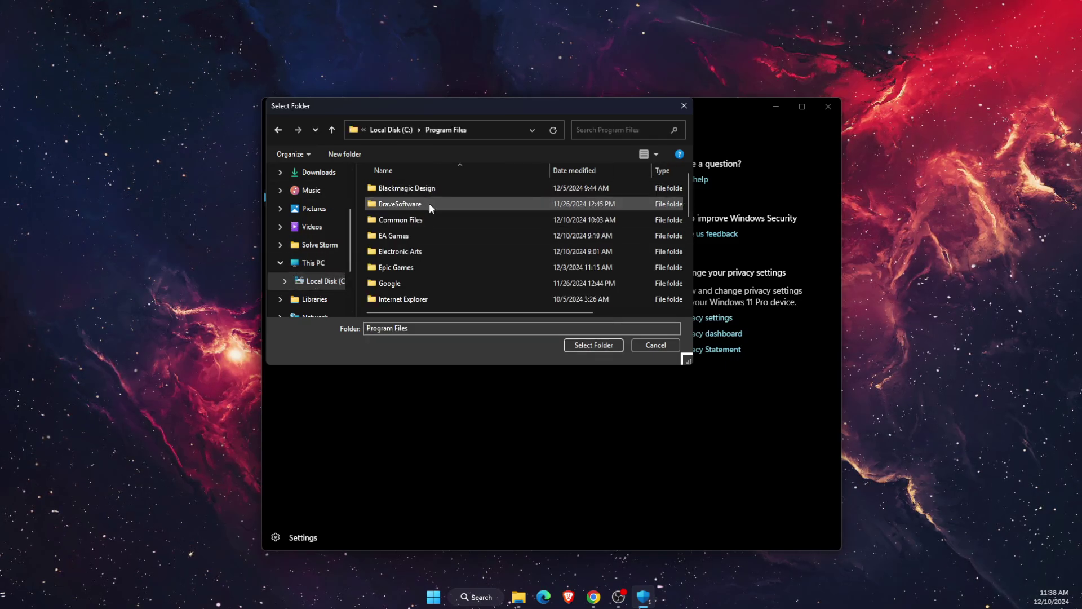
pyautogui.doubleClick(423, 251)
# - Choose the EADesktop file inside EA Desktop\EA Desktop as the exclusion
pyautogui.click(409, 192)
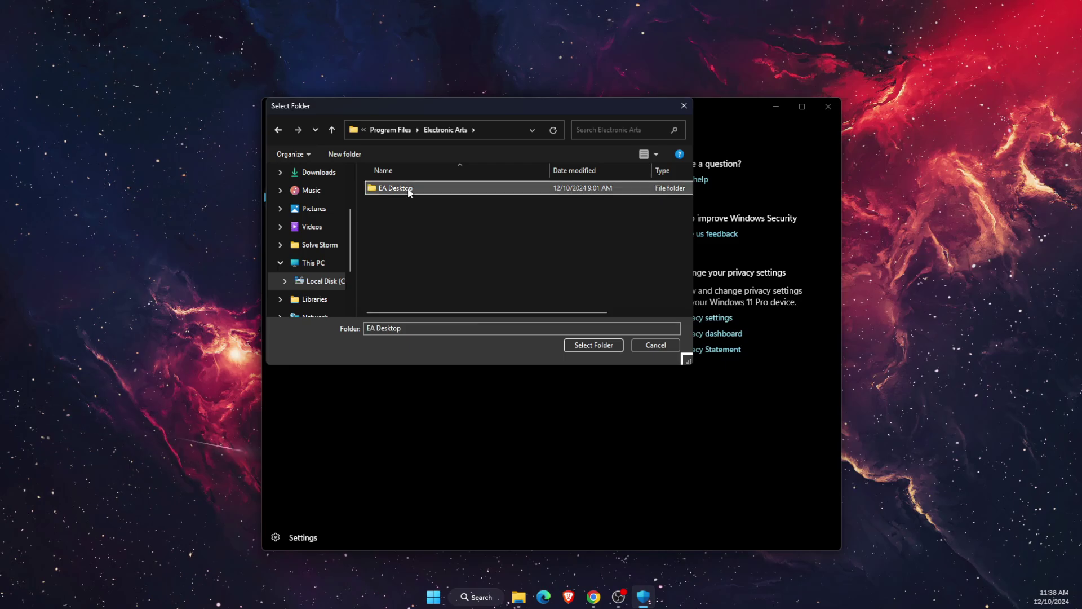
pyautogui.doubleClick(409, 192)
pyautogui.doubleClick(402, 190)
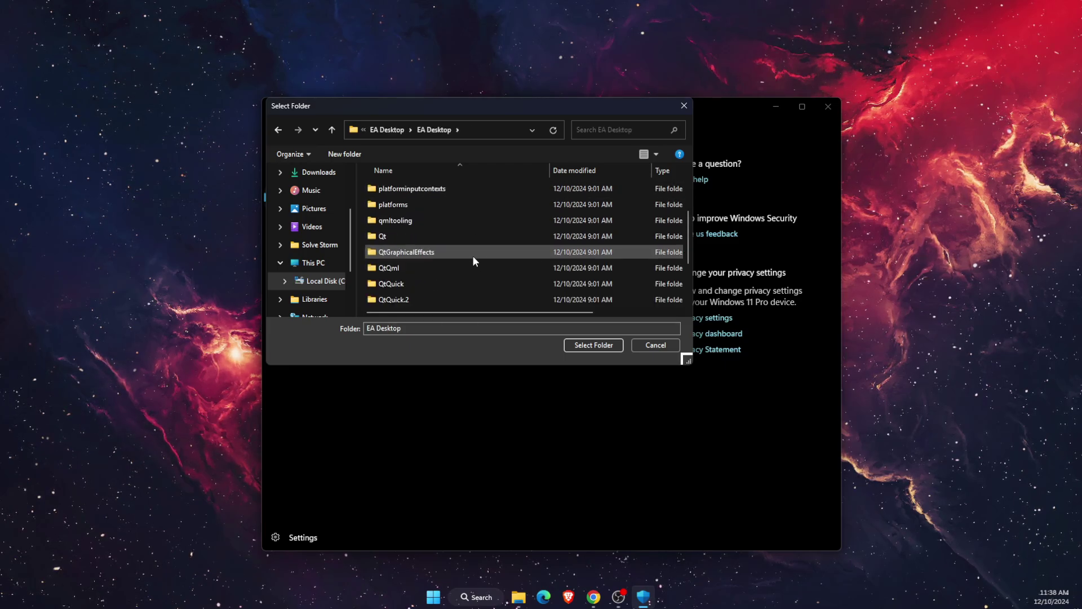
pyautogui.scroll(-2, 472, 255)
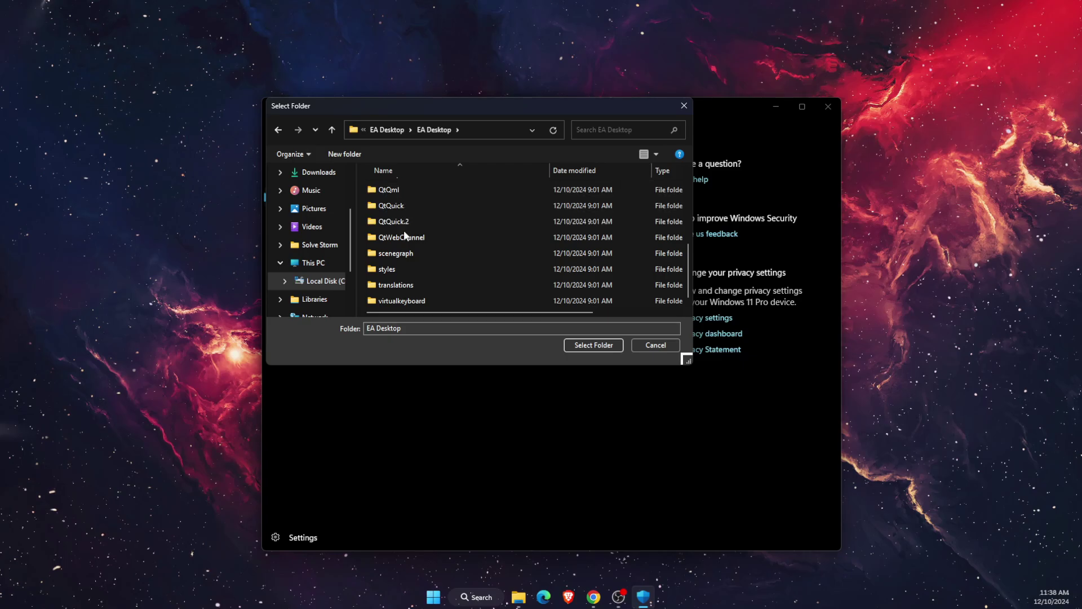
pyautogui.scroll(3, 405, 235)
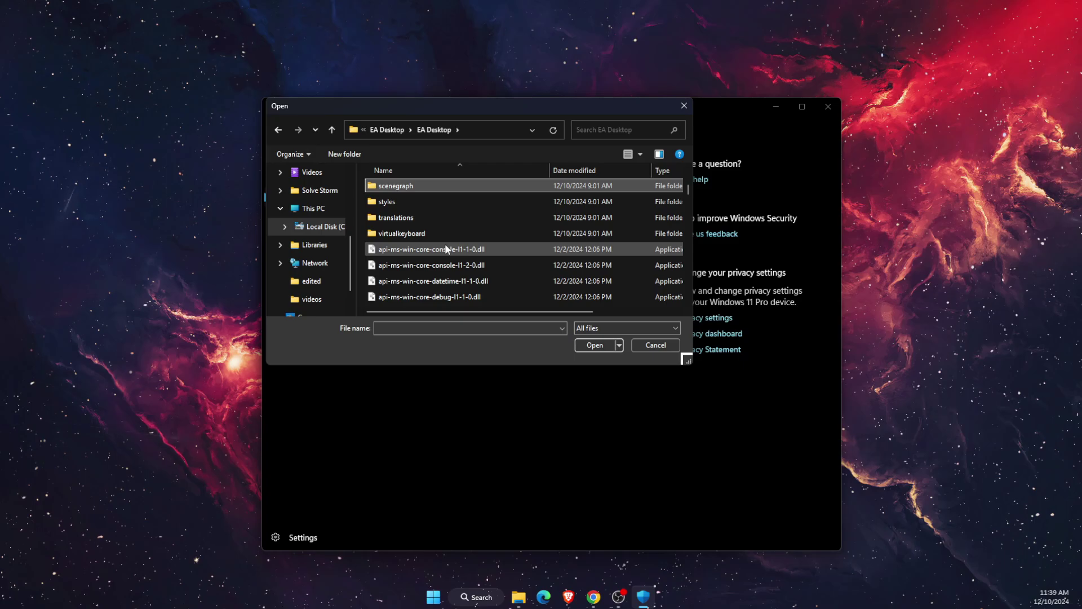
pyautogui.scroll(-8, 444, 248)
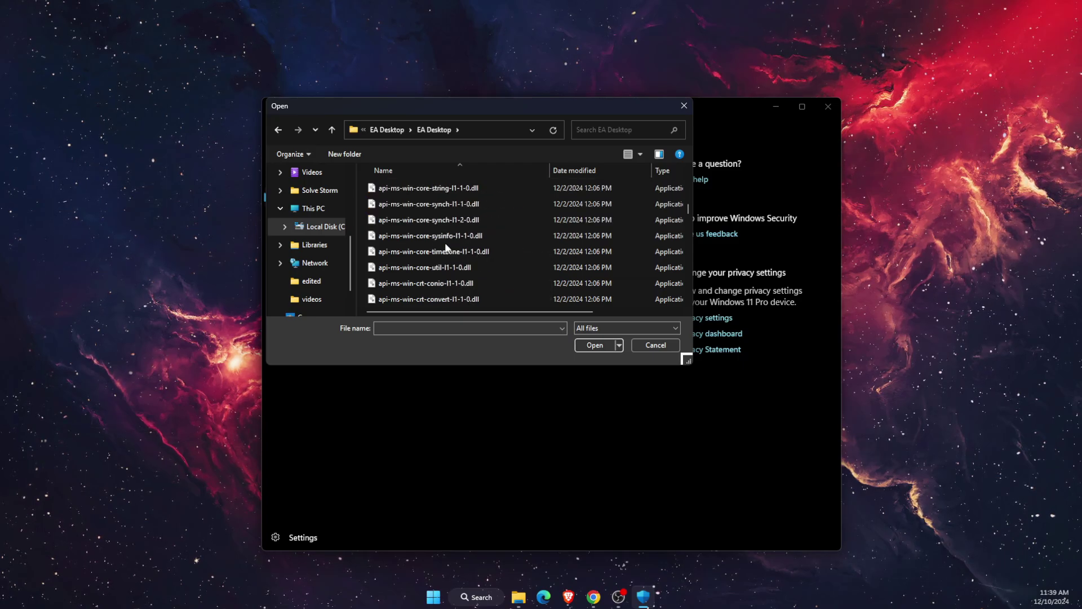
pyautogui.scroll(-10, 445, 247)
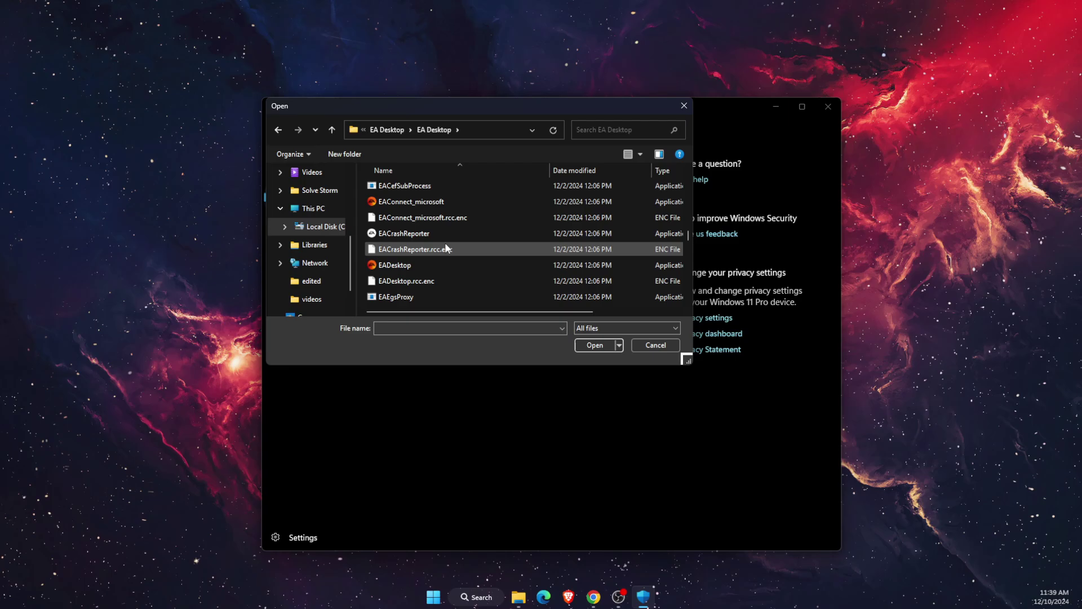
pyautogui.scroll(-3, 445, 248)
pyautogui.scroll(3, 424, 225)
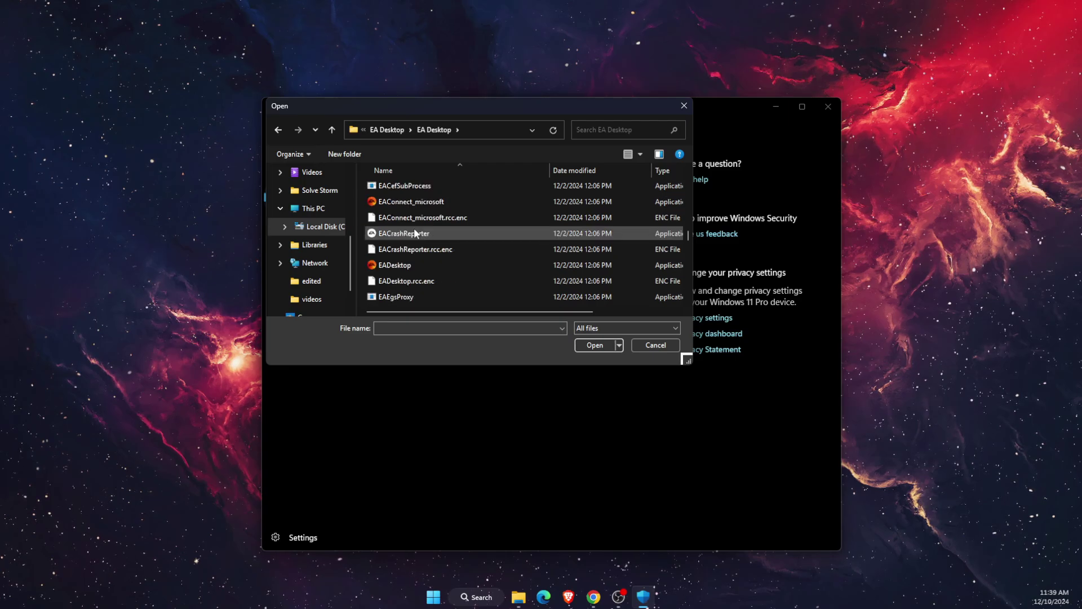
pyautogui.click(404, 266)
pyautogui.click(607, 344)
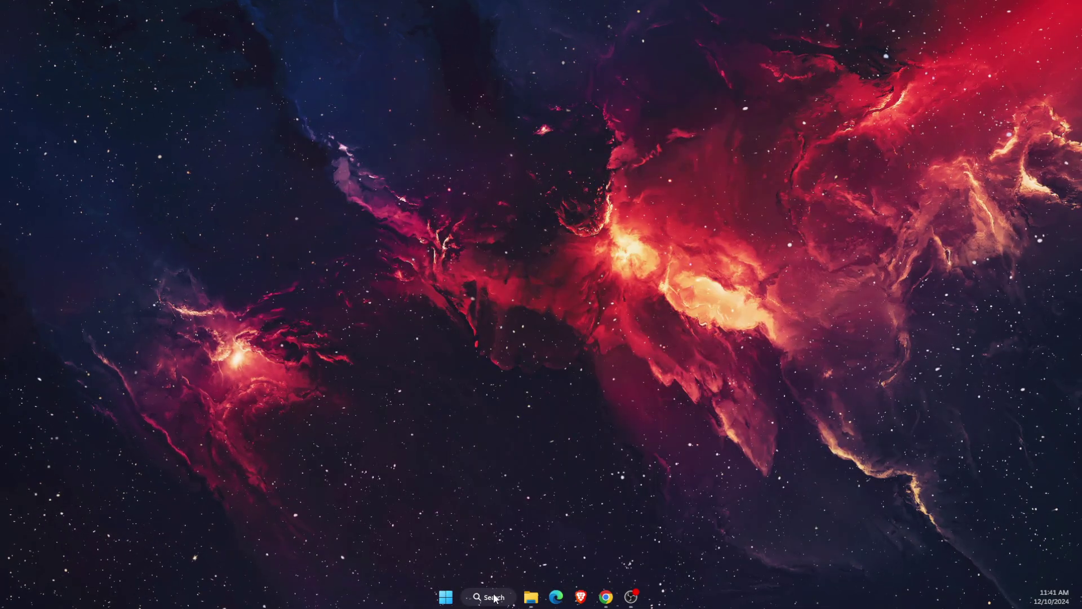
# - Relaunch the EA app and dismiss the wishlist popup
pyautogui.click(495, 599)
pyautogui.write('ea')
pyautogui.press('Return')
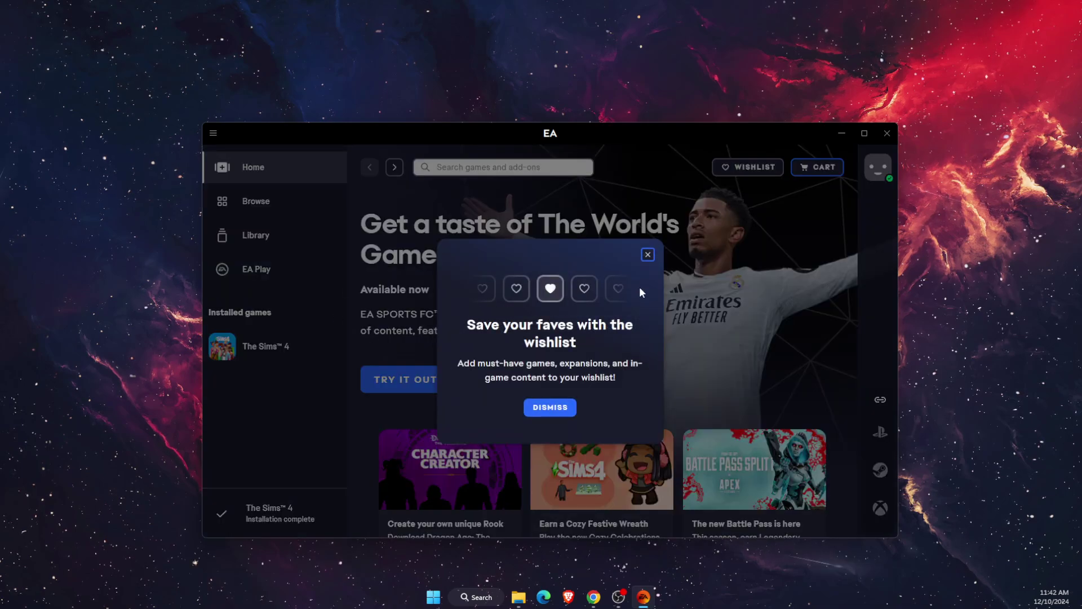
pyautogui.click(647, 254)
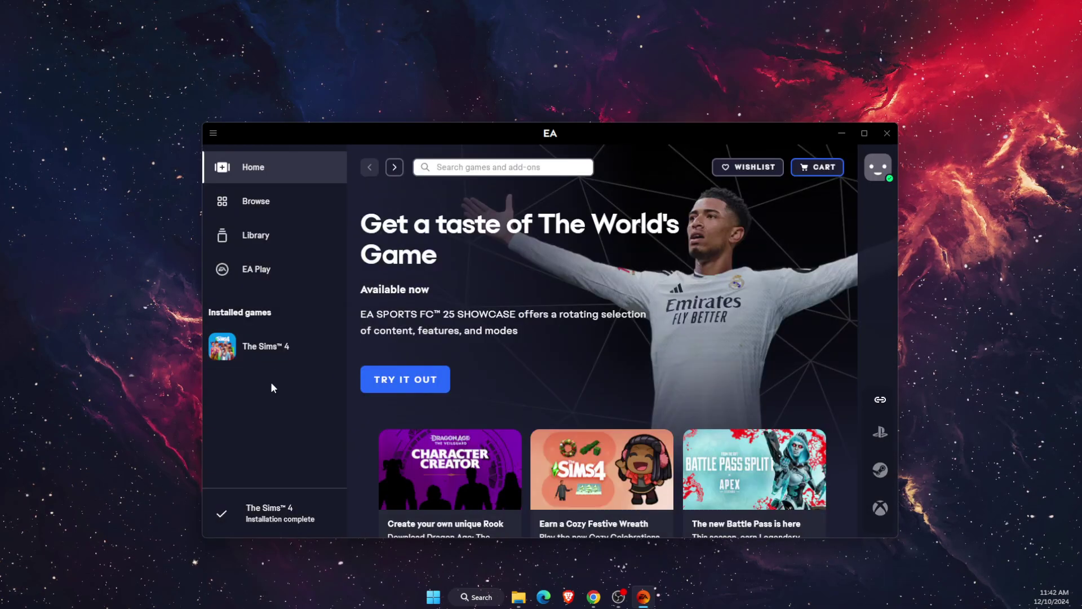
# - Start a repair of The Sims 4 from its Manage menu
pyautogui.click(266, 346)
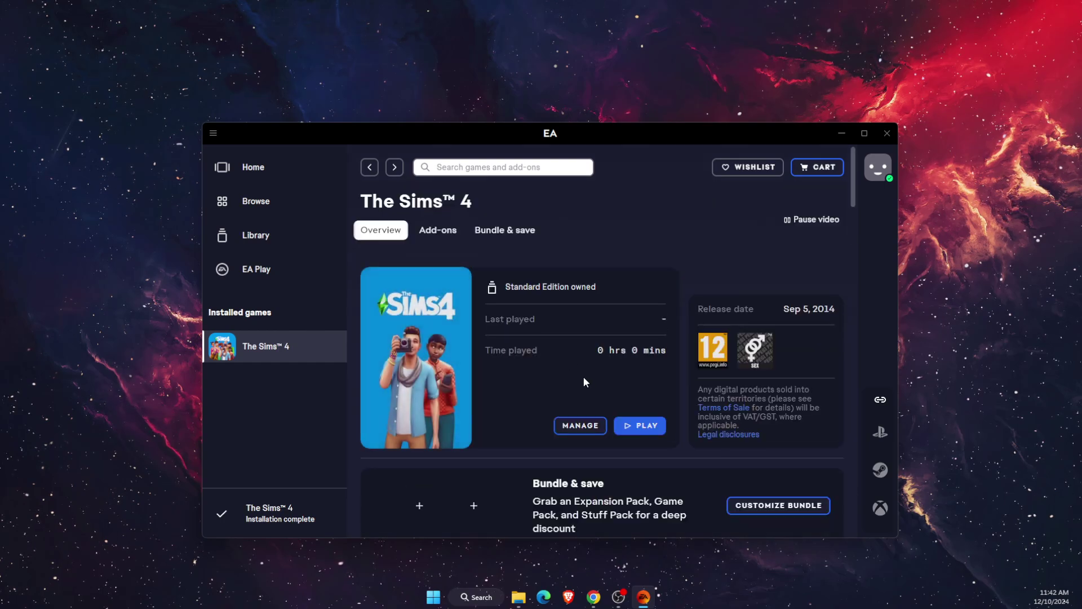
pyautogui.click(572, 427)
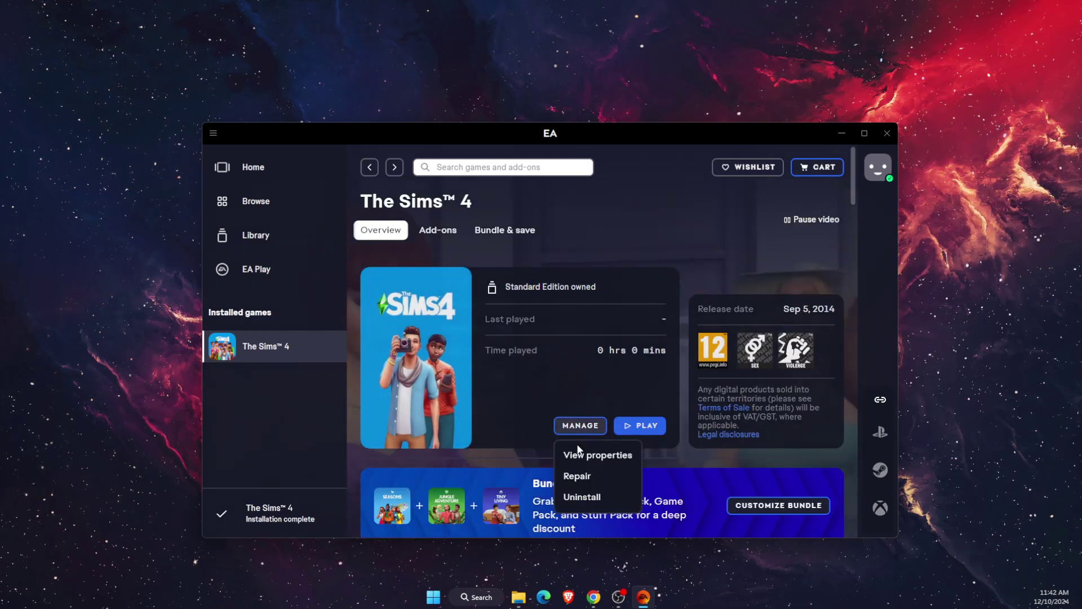
pyautogui.click(581, 475)
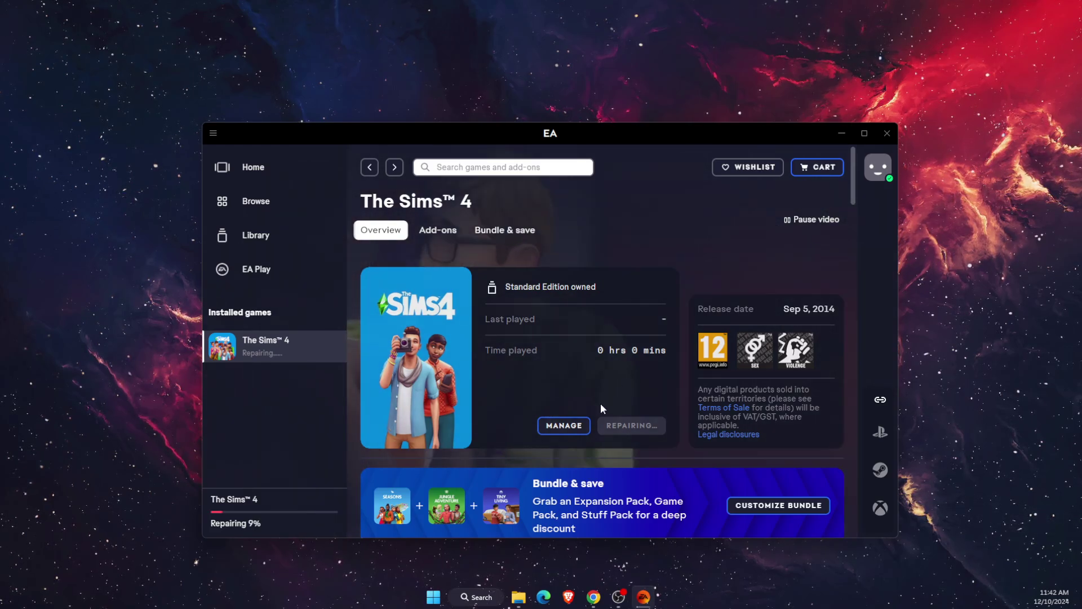
pyautogui.click(565, 425)
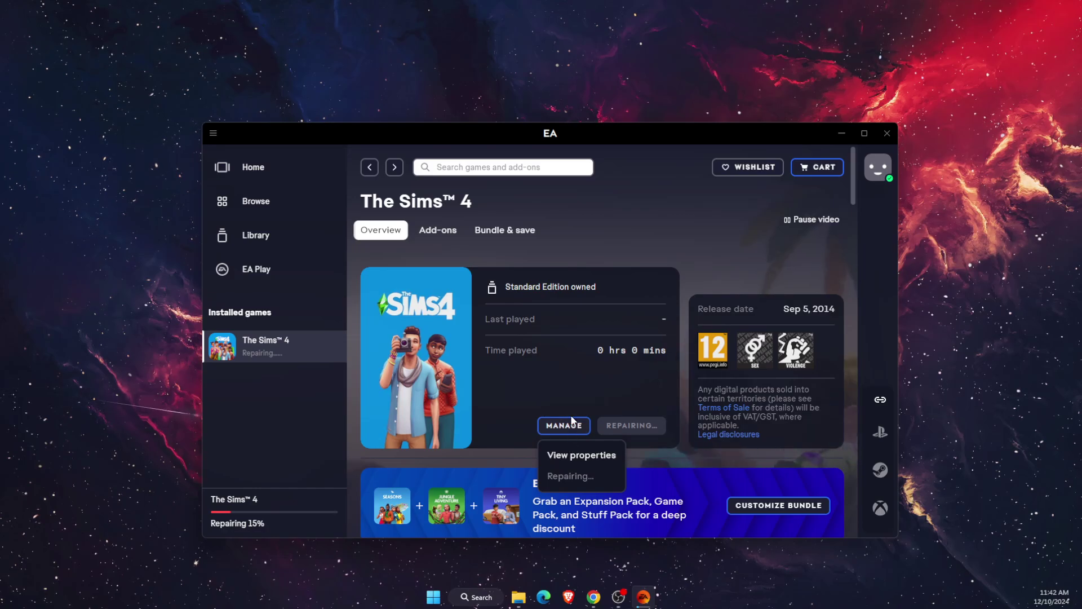
# - Enter -windowmode as The Sims 4's advanced launch option and close its Properties
pyautogui.click(581, 453)
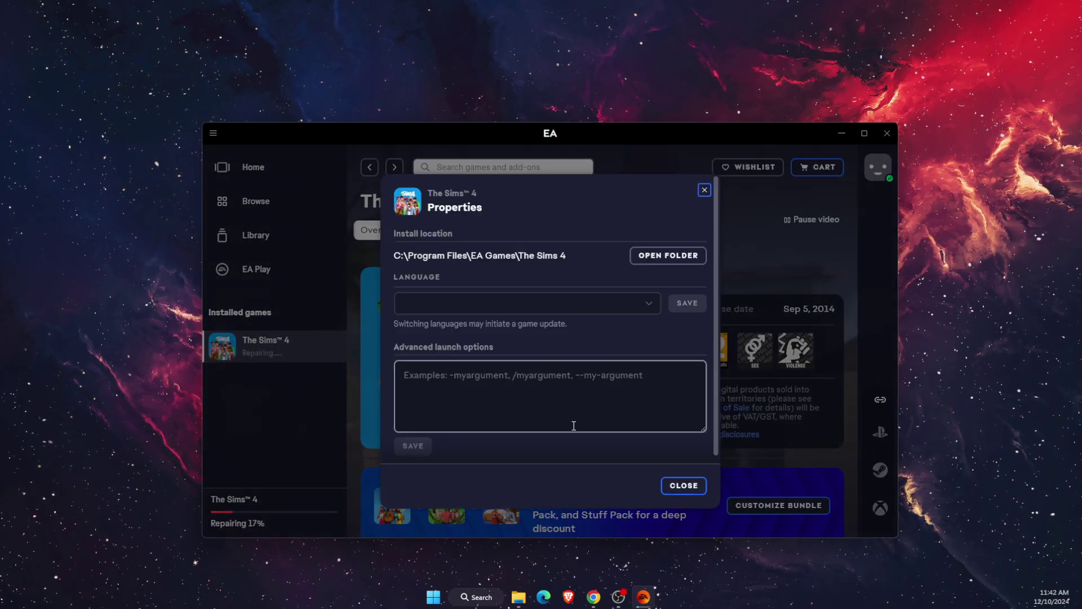
pyautogui.click(467, 378)
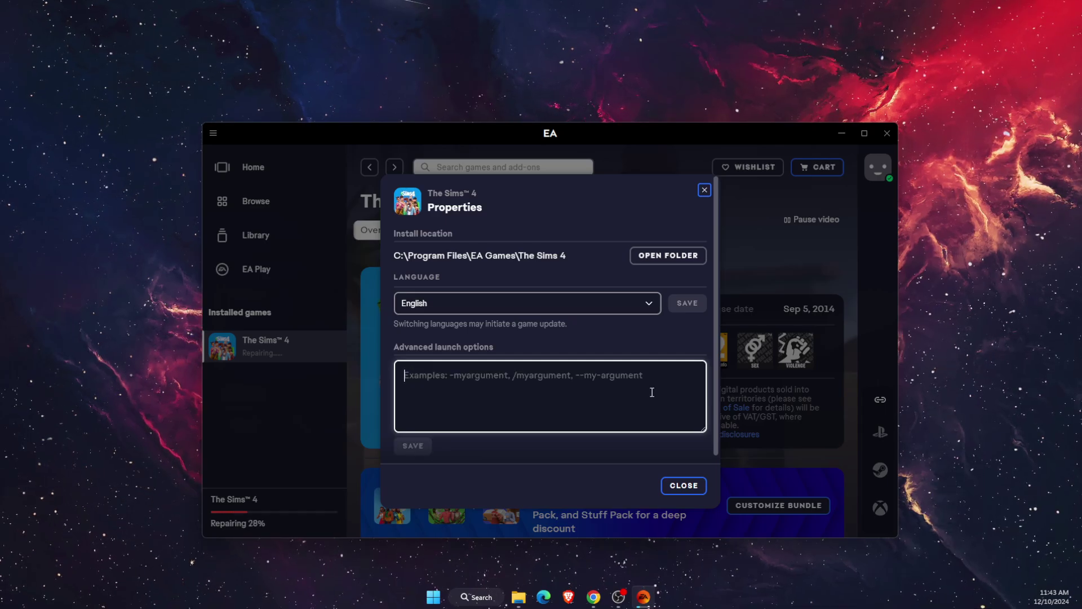
pyautogui.write('-')
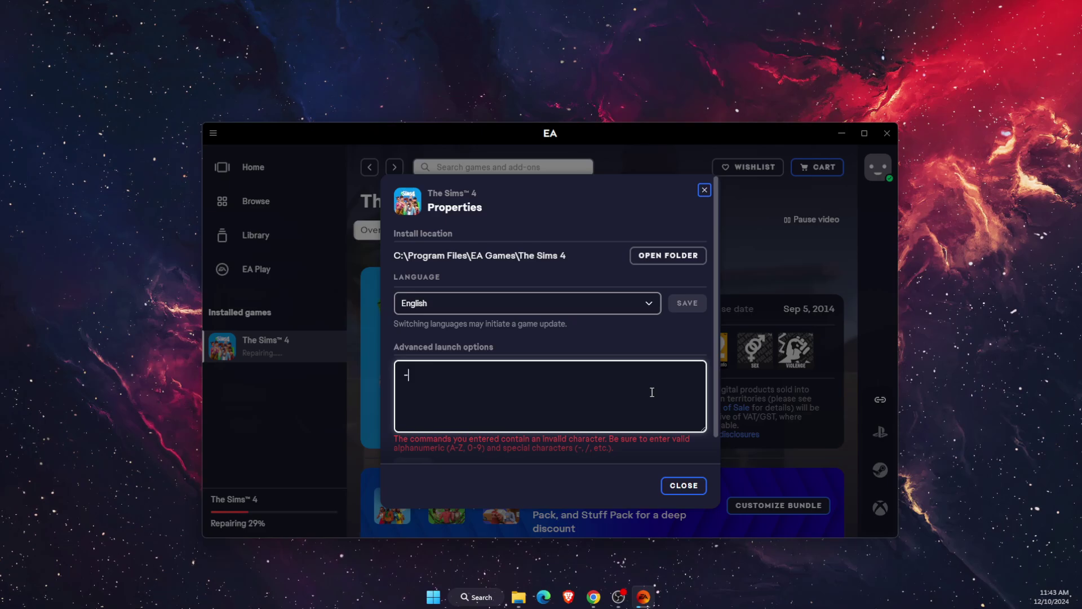
pyautogui.write('windowmode')
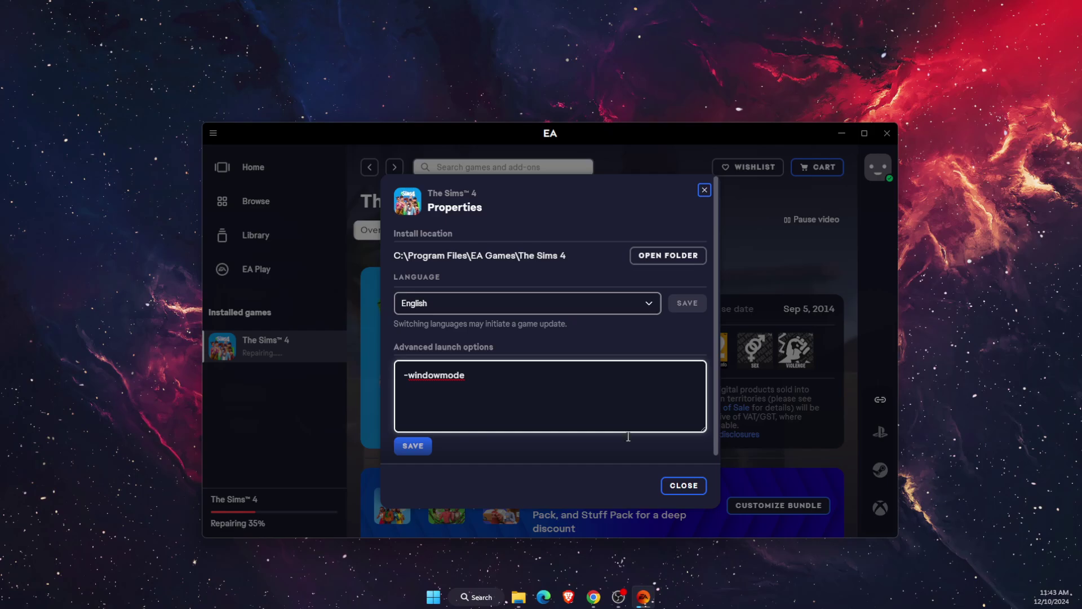
pyautogui.click(683, 485)
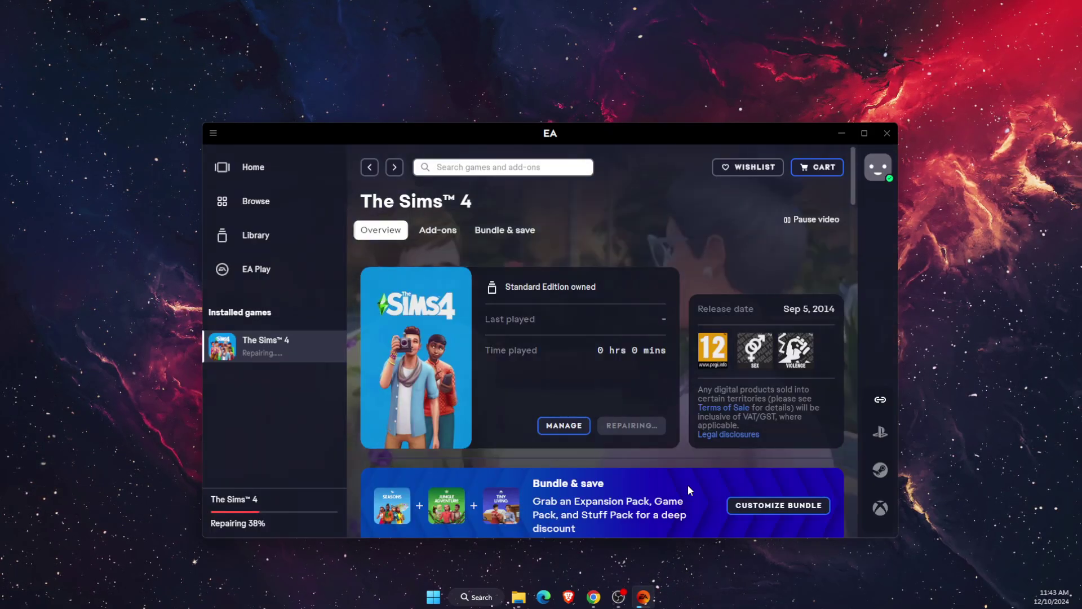